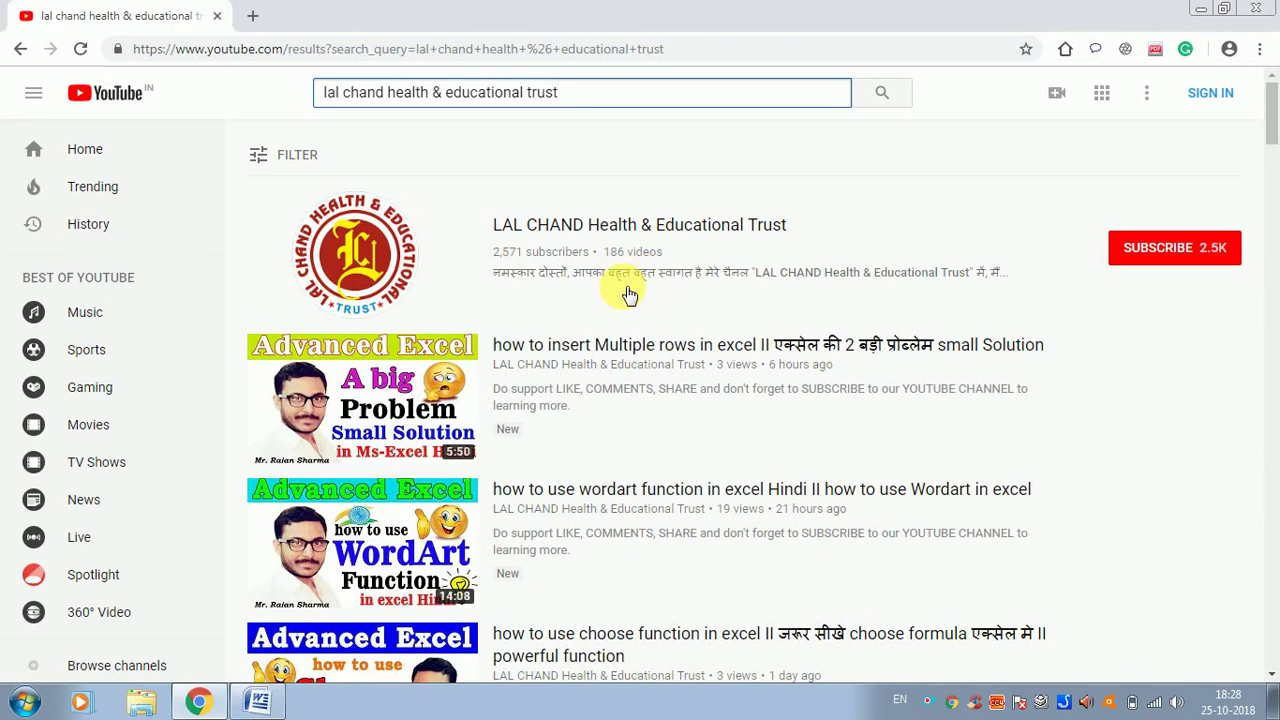
Switch from the YouTube results in Chrome to the blank Word Document1
left_click(257, 702)
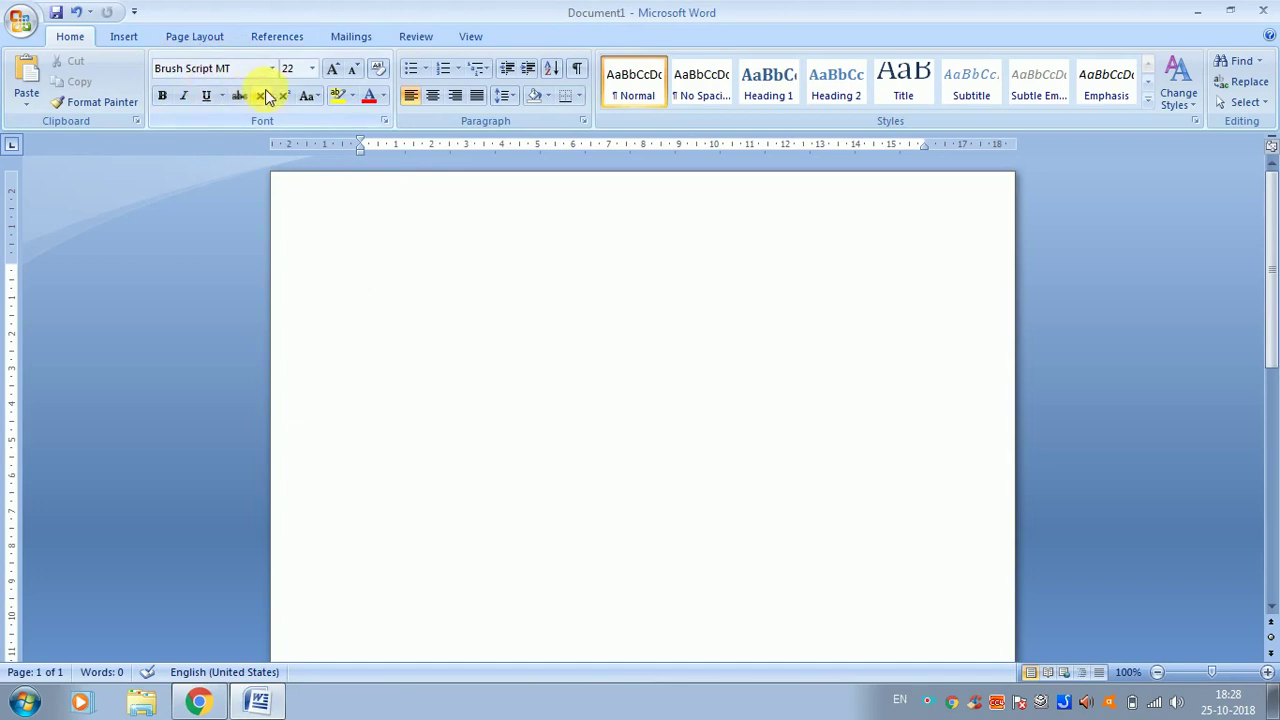
left_click(198, 701)
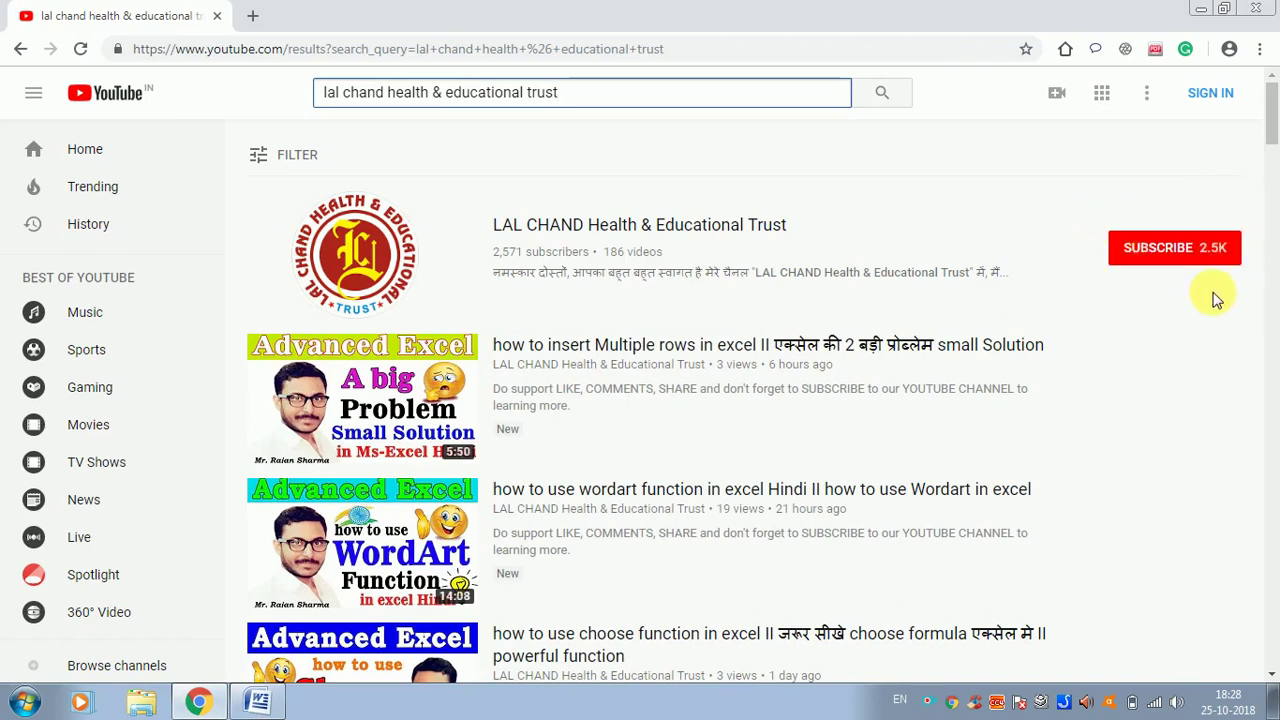
mouse_move(1272, 110)
left_mouse_down()
mouse_move(1276, 480)
mouse_move(1273, 105)
left_mouse_up()
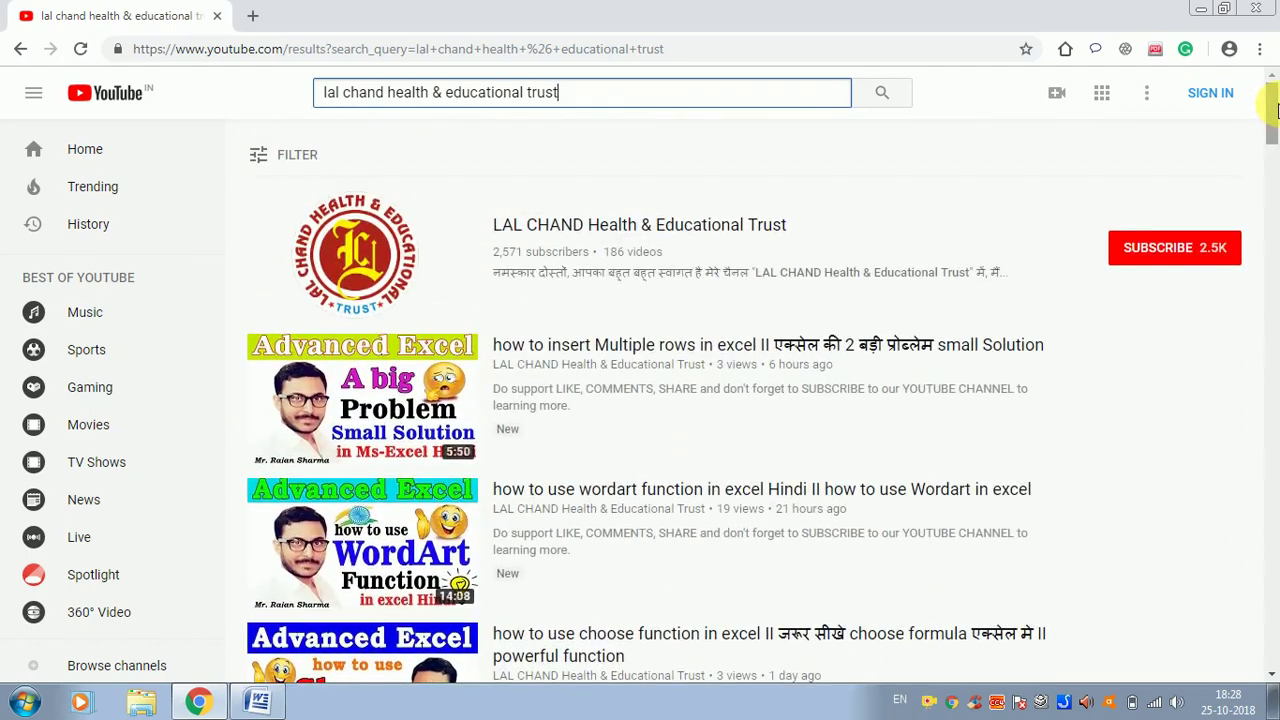
left_click(257, 702)
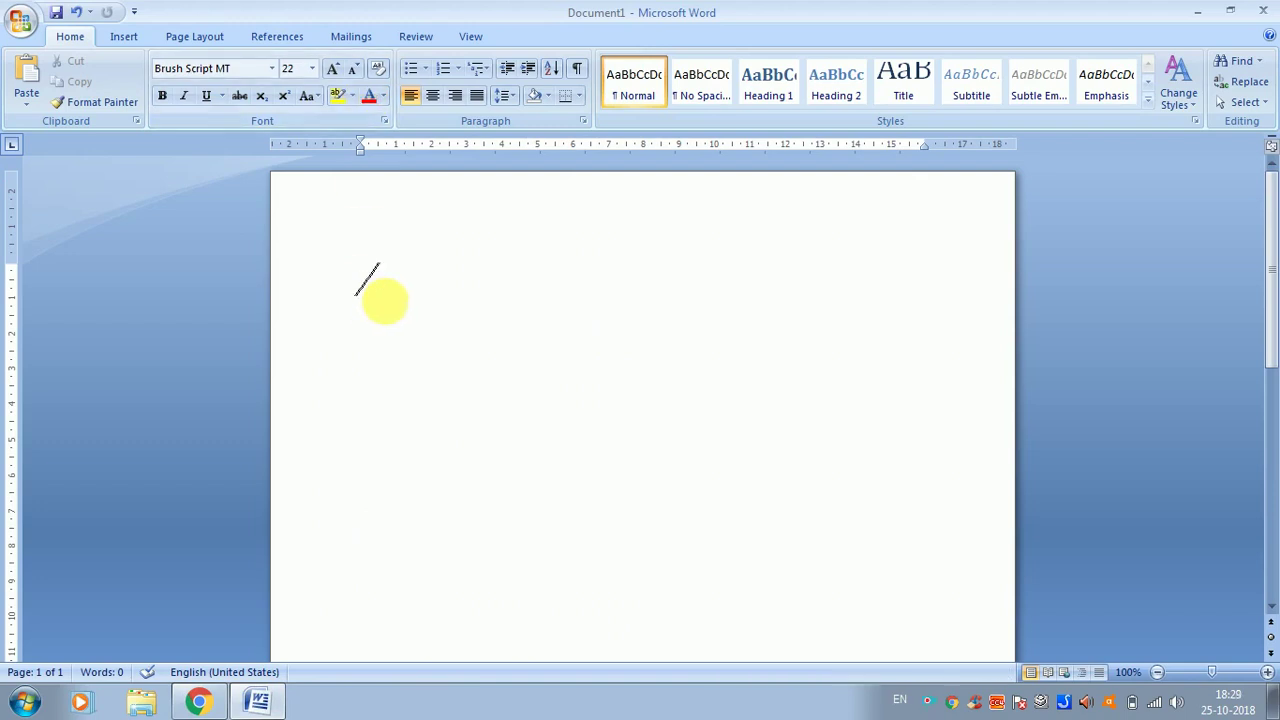
Type a sentence giving the author's name on the first line and select the whole line
type("My name is")
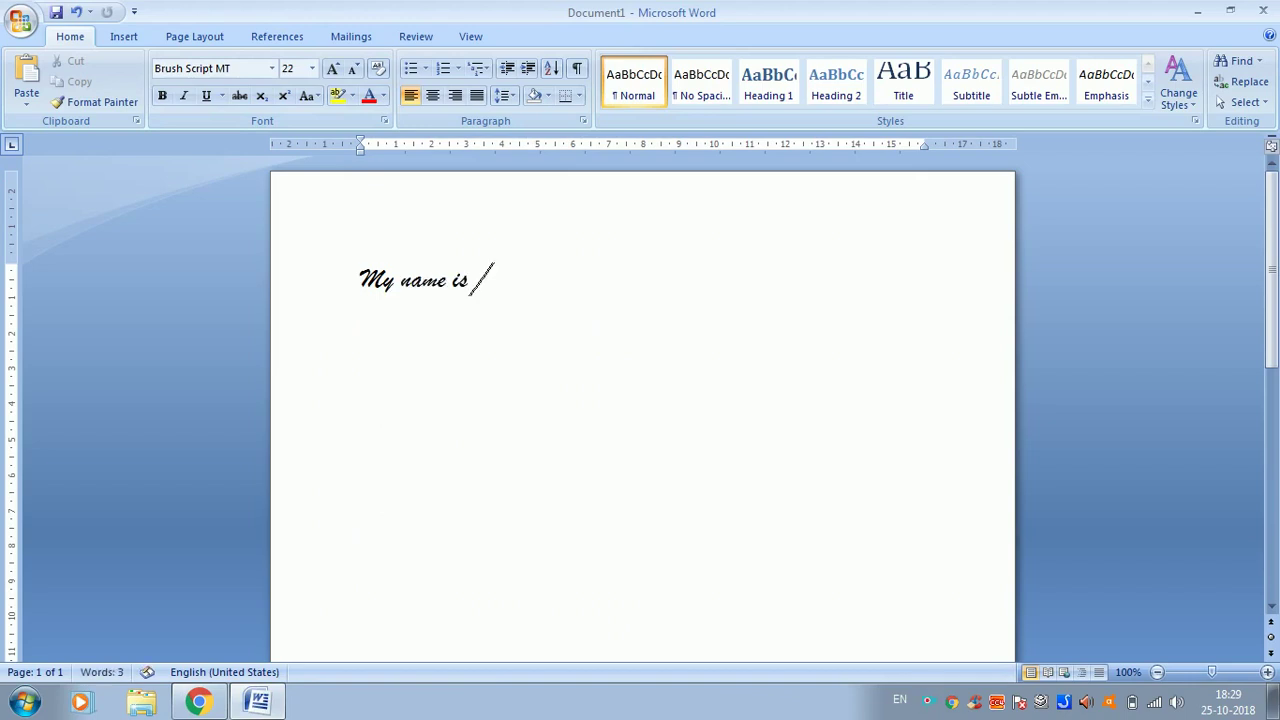
type("Raj SHa")
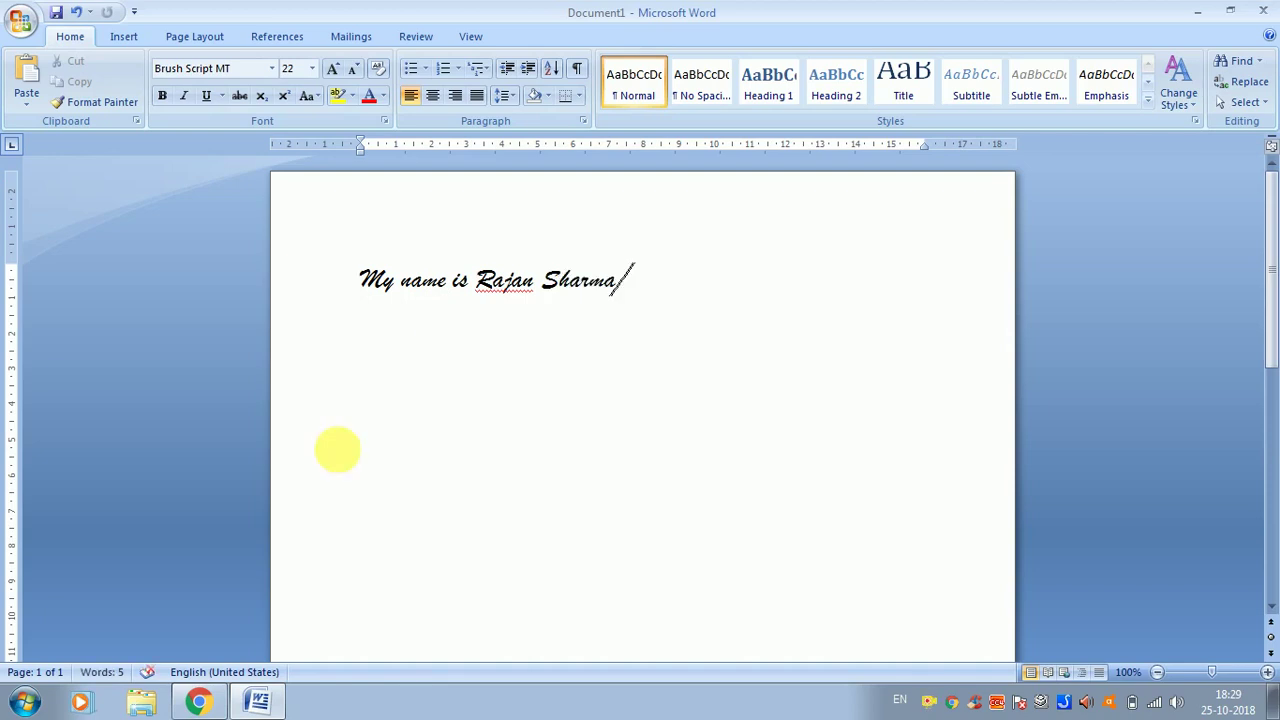
left_click(358, 294)
left_click(388, 309)
left_click(369, 284)
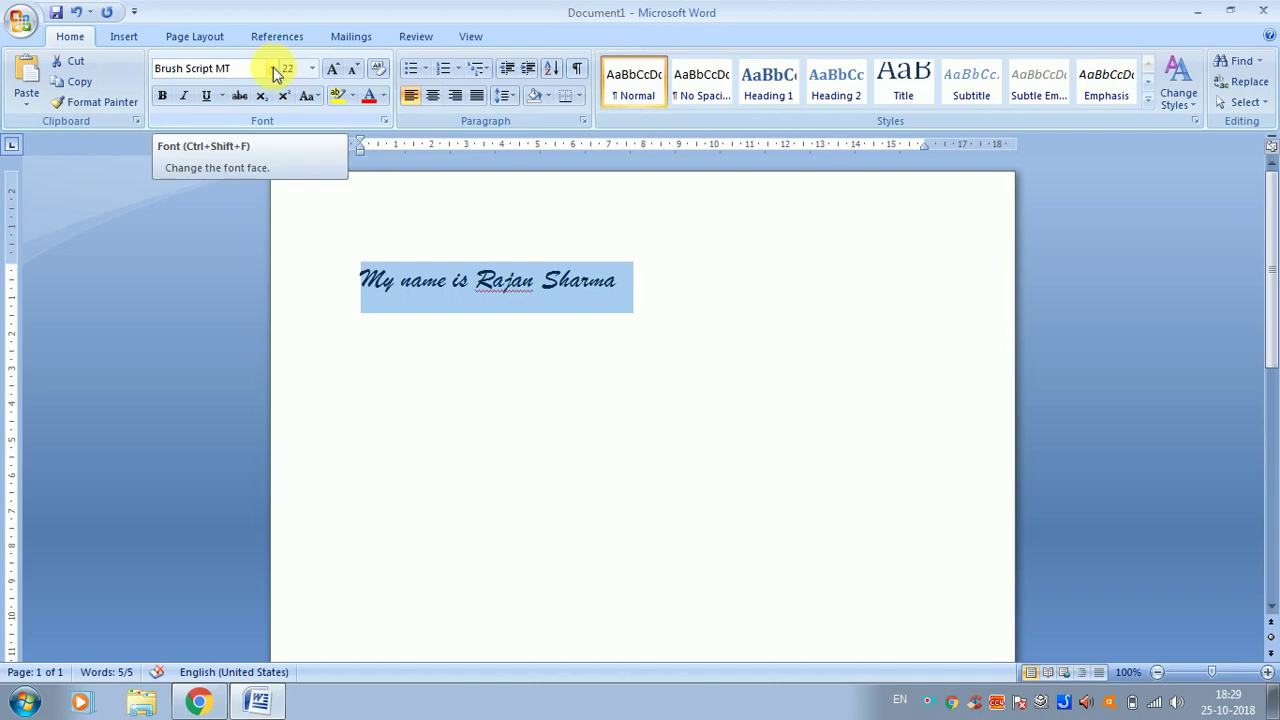
Preview fonts in the Font list and apply Bookman Old Style to the name line
left_click(272, 70)
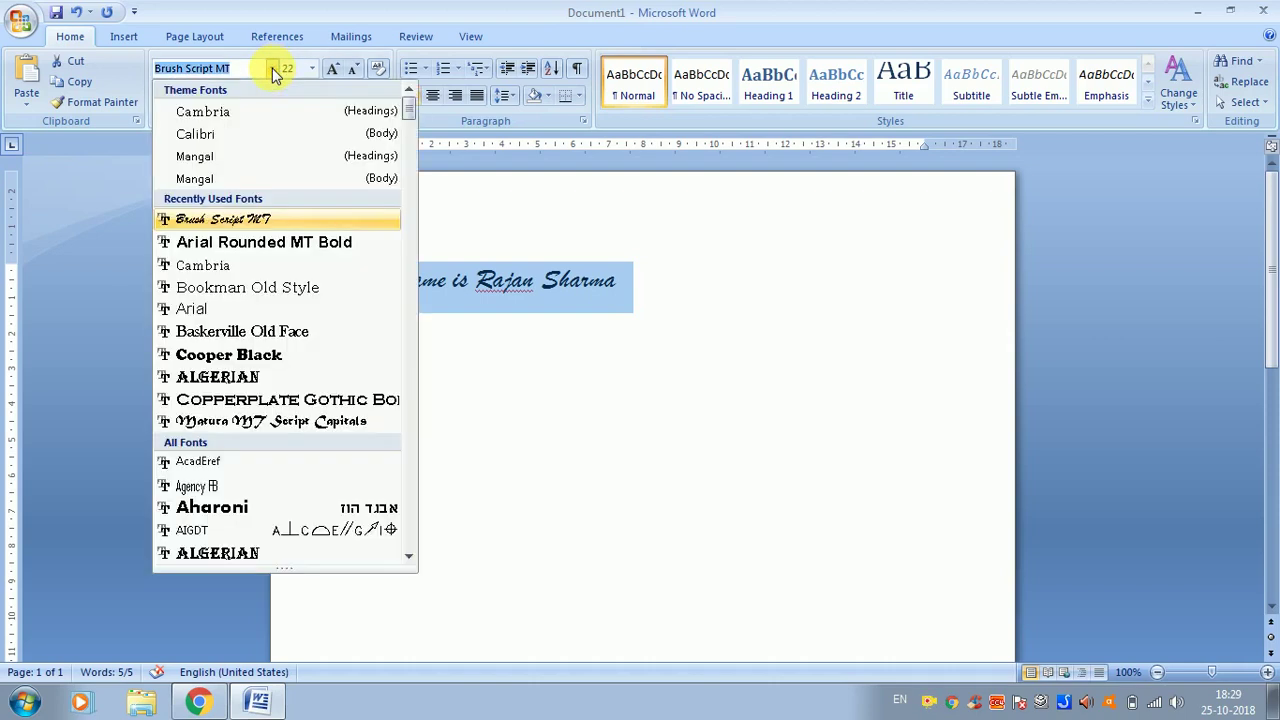
key("Down")
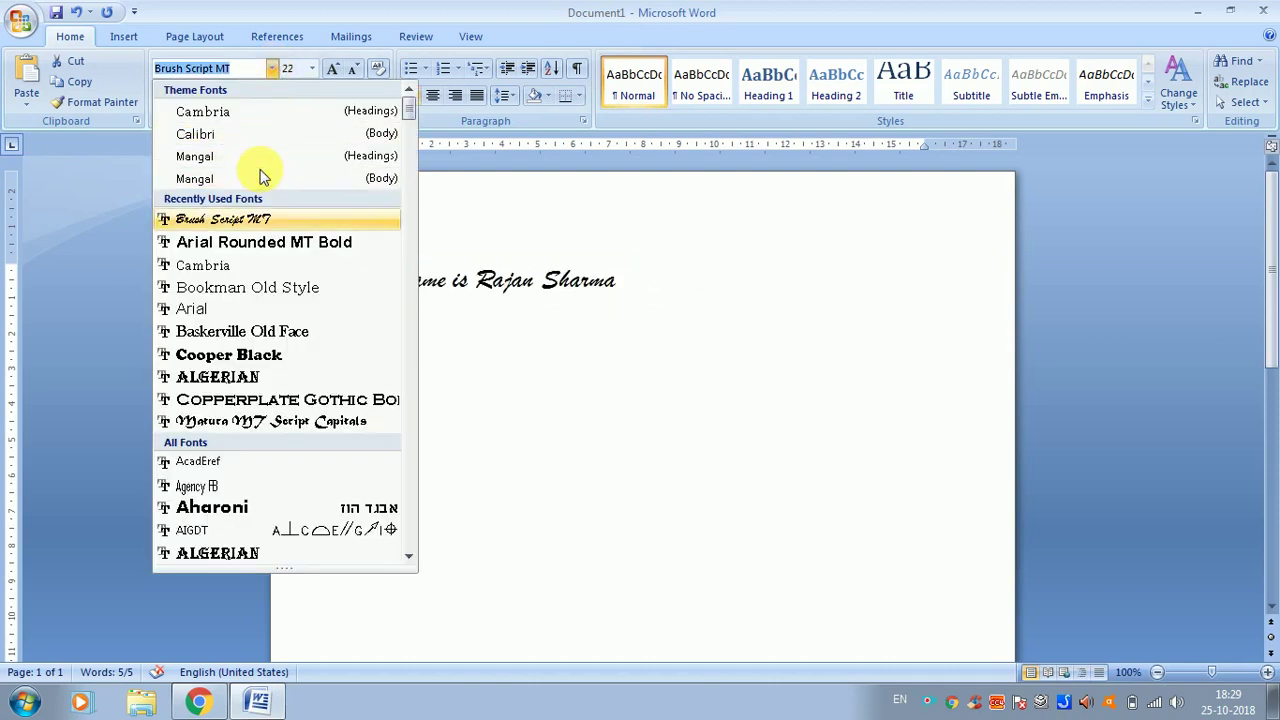
key("Down")
key("Down")
key("Down")
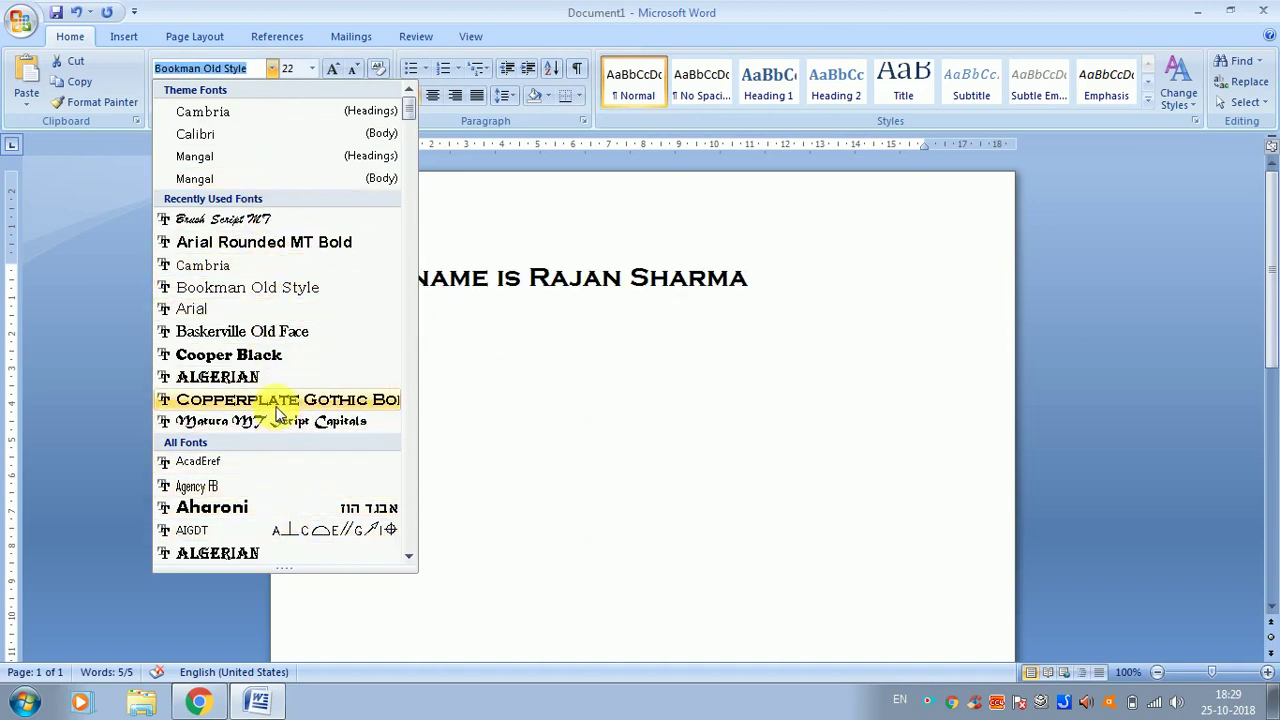
scroll(410, 112, "down", 2)
scroll(410, 150, "down", 5)
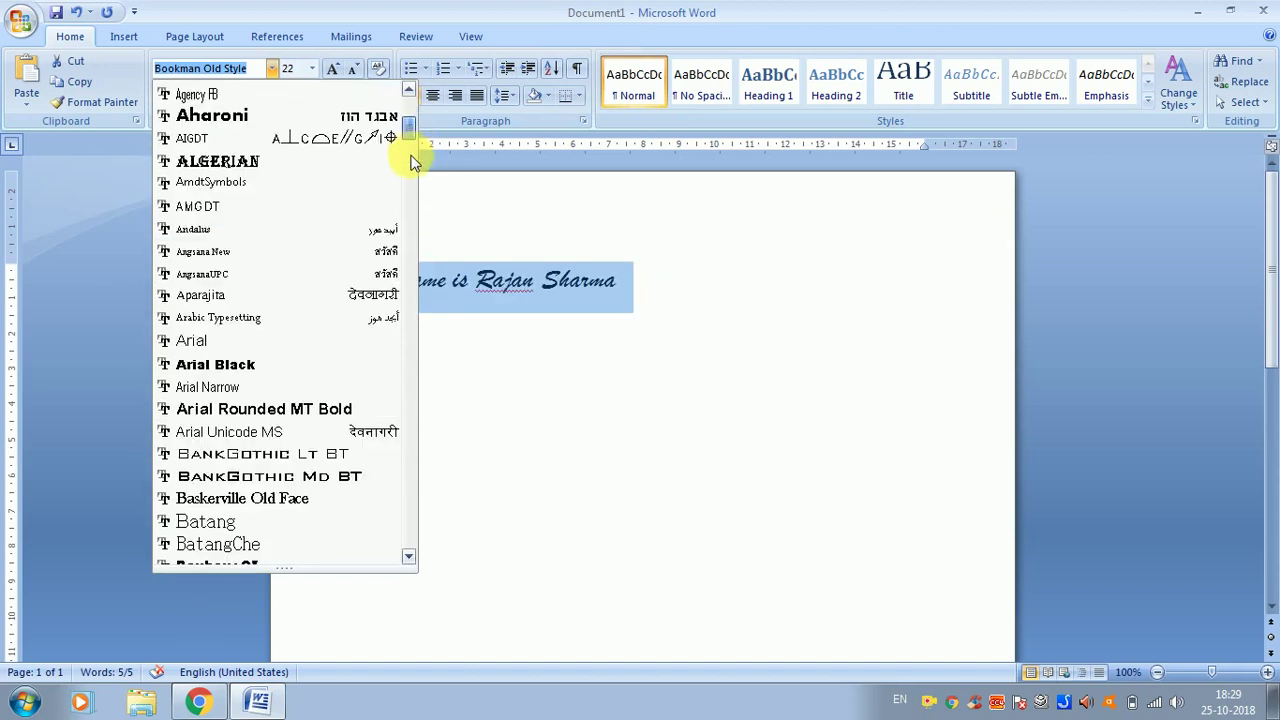
scroll(413, 170, "down", 6)
scroll(410, 172, "down", 8)
mouse_move(408, 175)
left_mouse_down()
mouse_move(408, 423)
mouse_move(409, 140)
left_mouse_up()
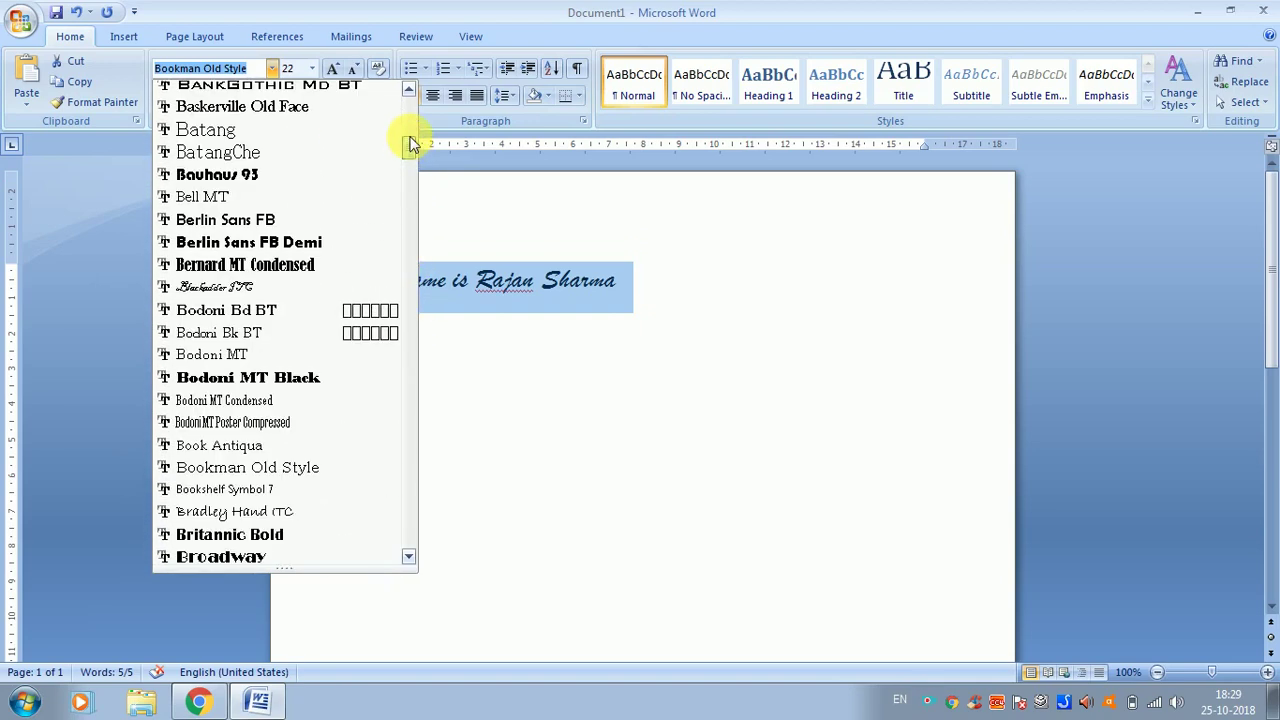
left_click(282, 470)
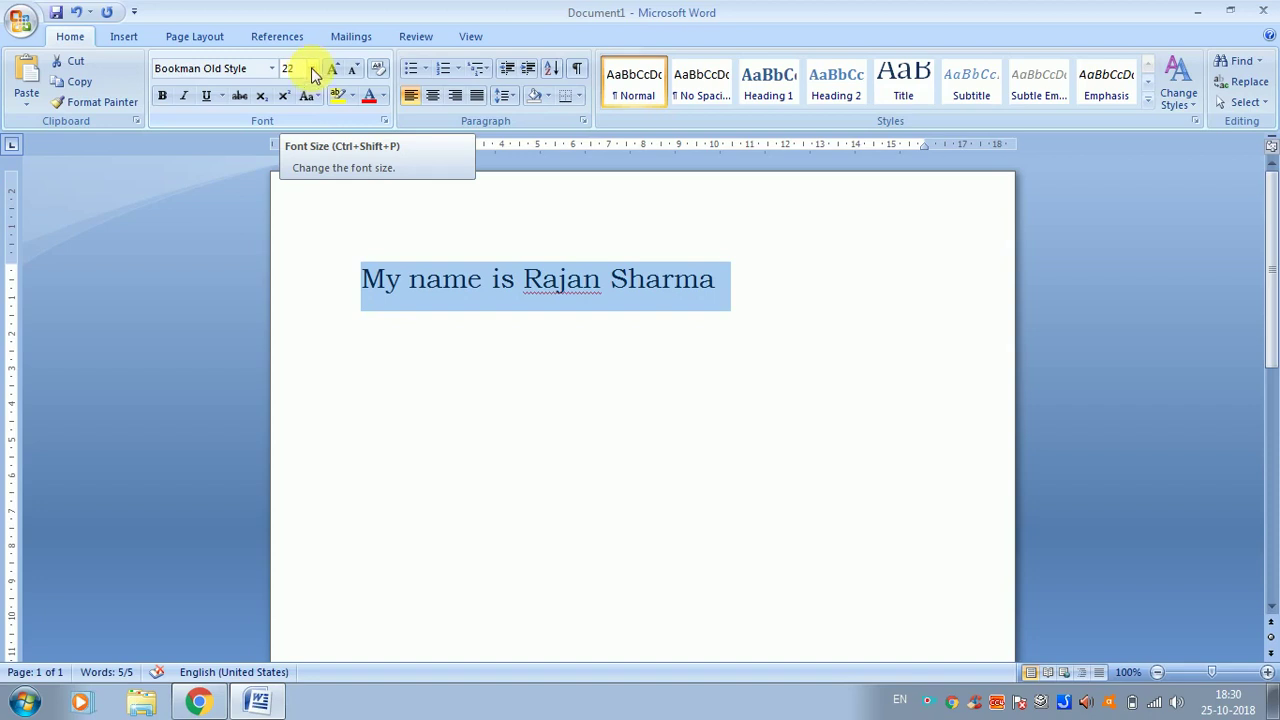
Set the name line to 26 pt, then grow it step by step to 90 pt
left_click(312, 69)
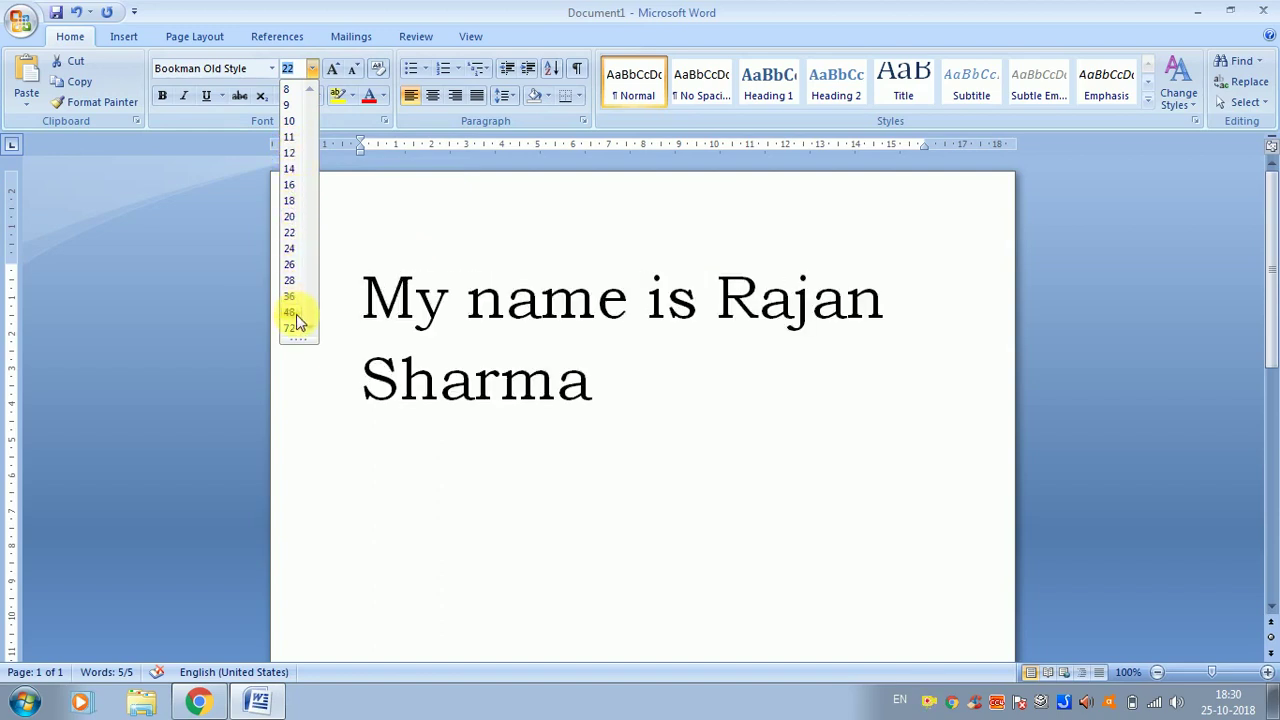
left_click(290, 264)
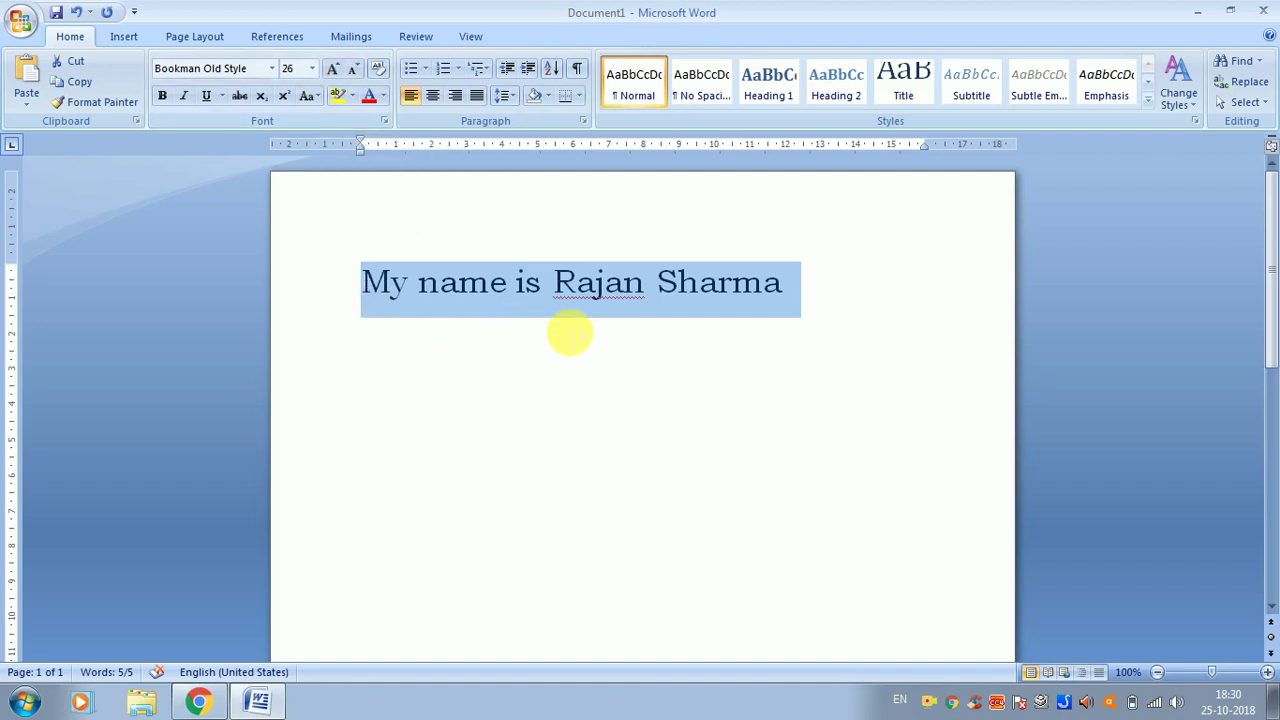
left_click(335, 75)
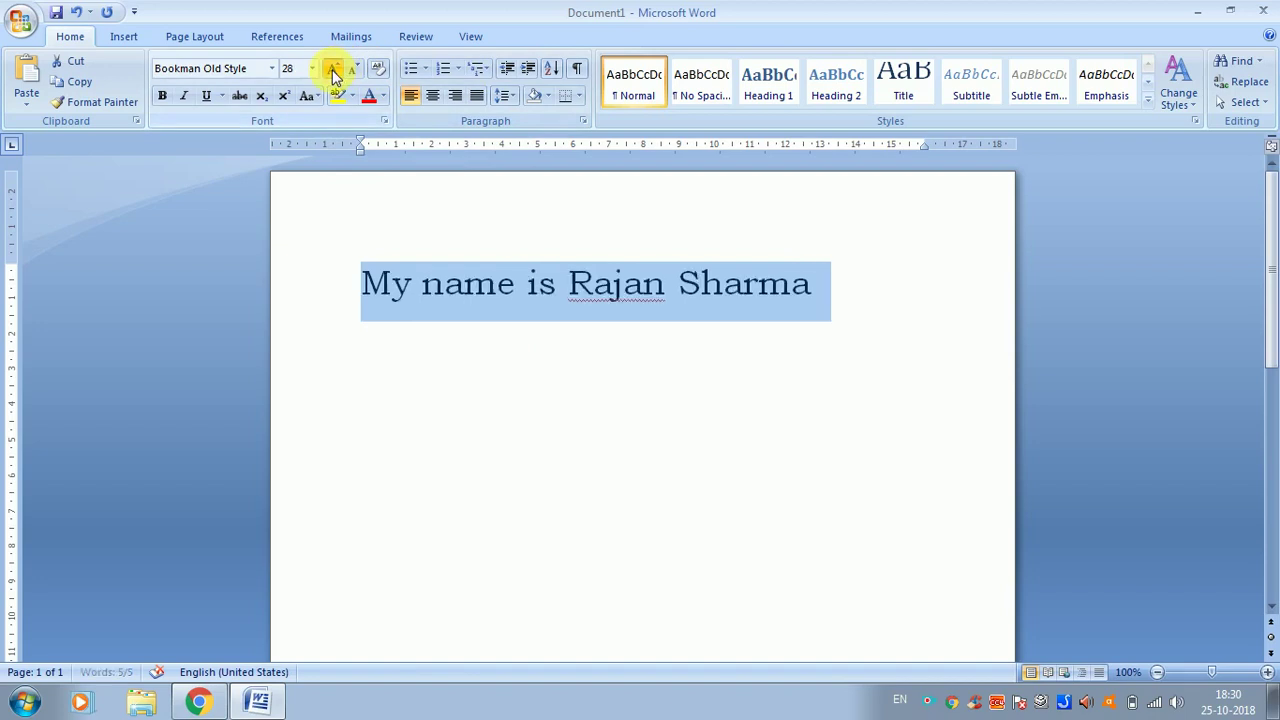
left_click(335, 75)
left_click(335, 75)
left_click(335, 75)
left_click(335, 75)
left_click(335, 75)
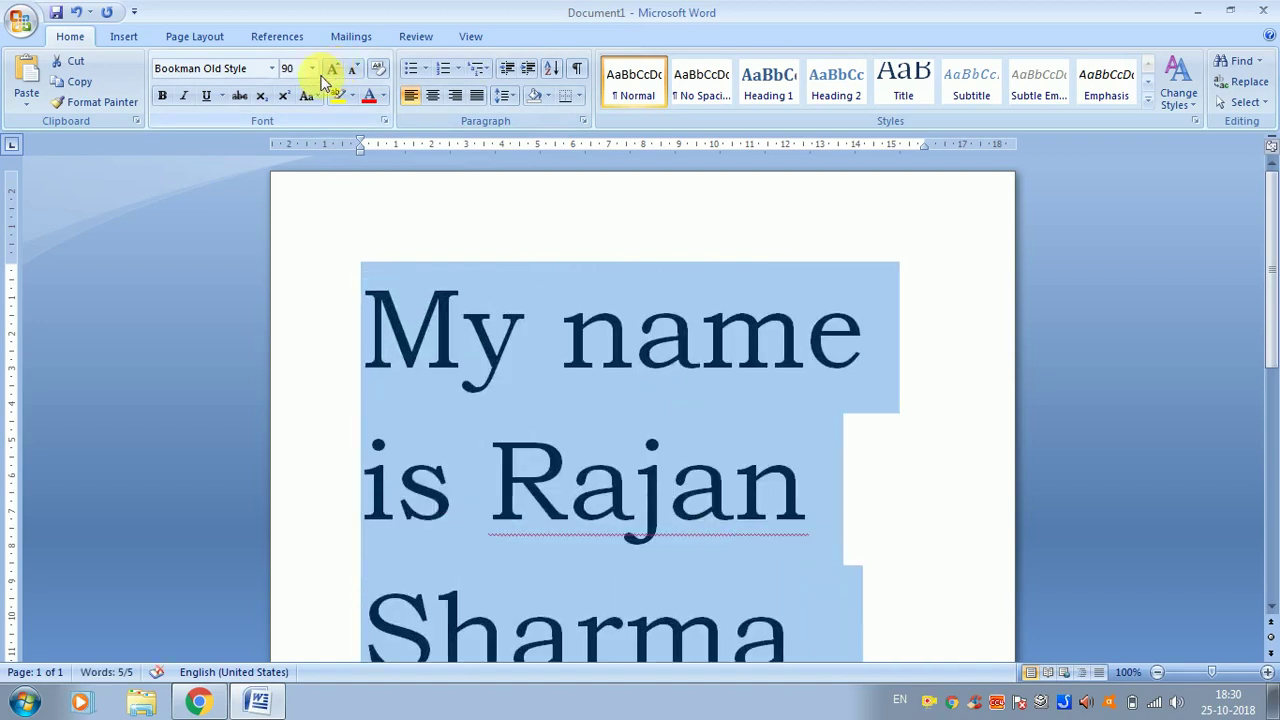
Enter a custom font size of 200 pt for the name line
left_click(311, 70)
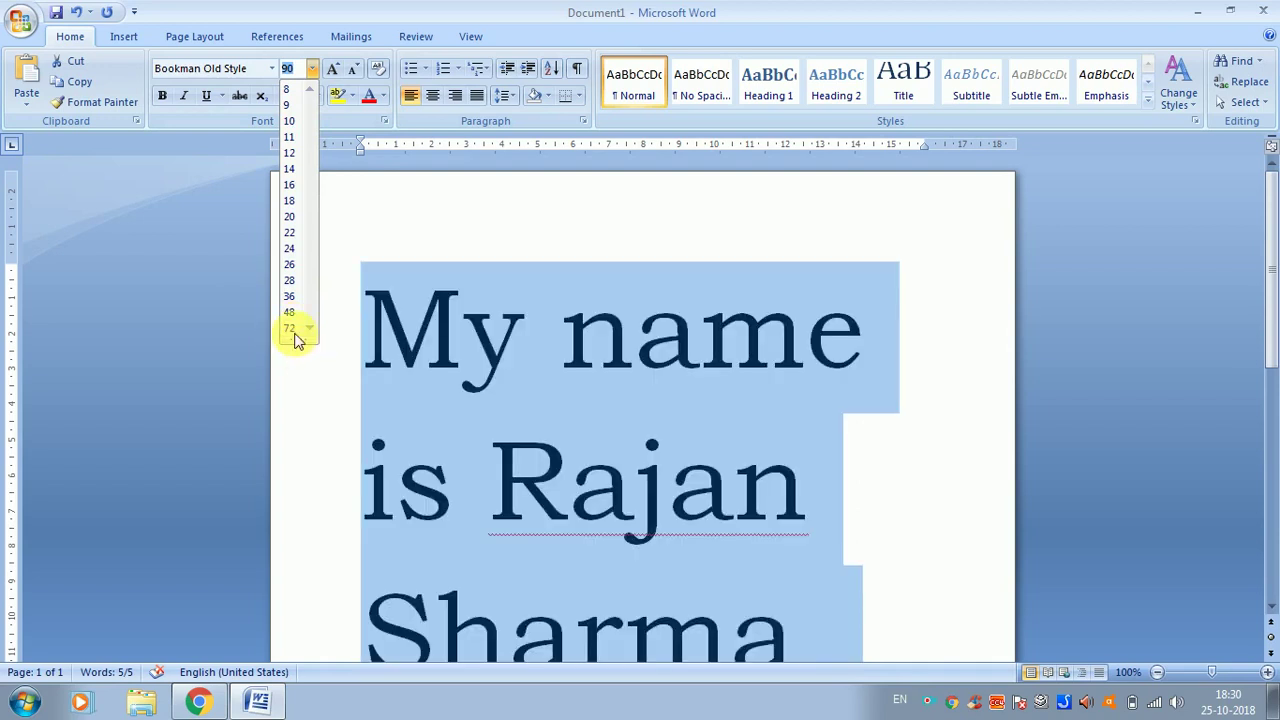
left_click(296, 372)
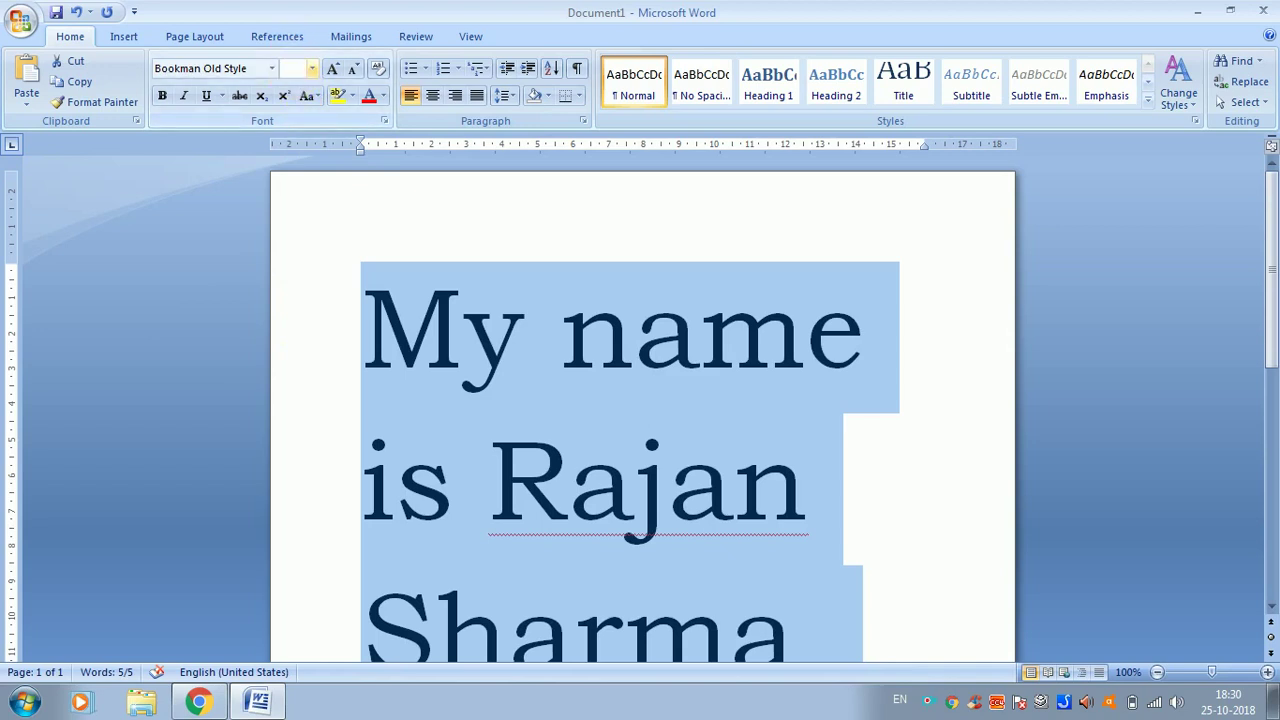
type("200")
key("Return")
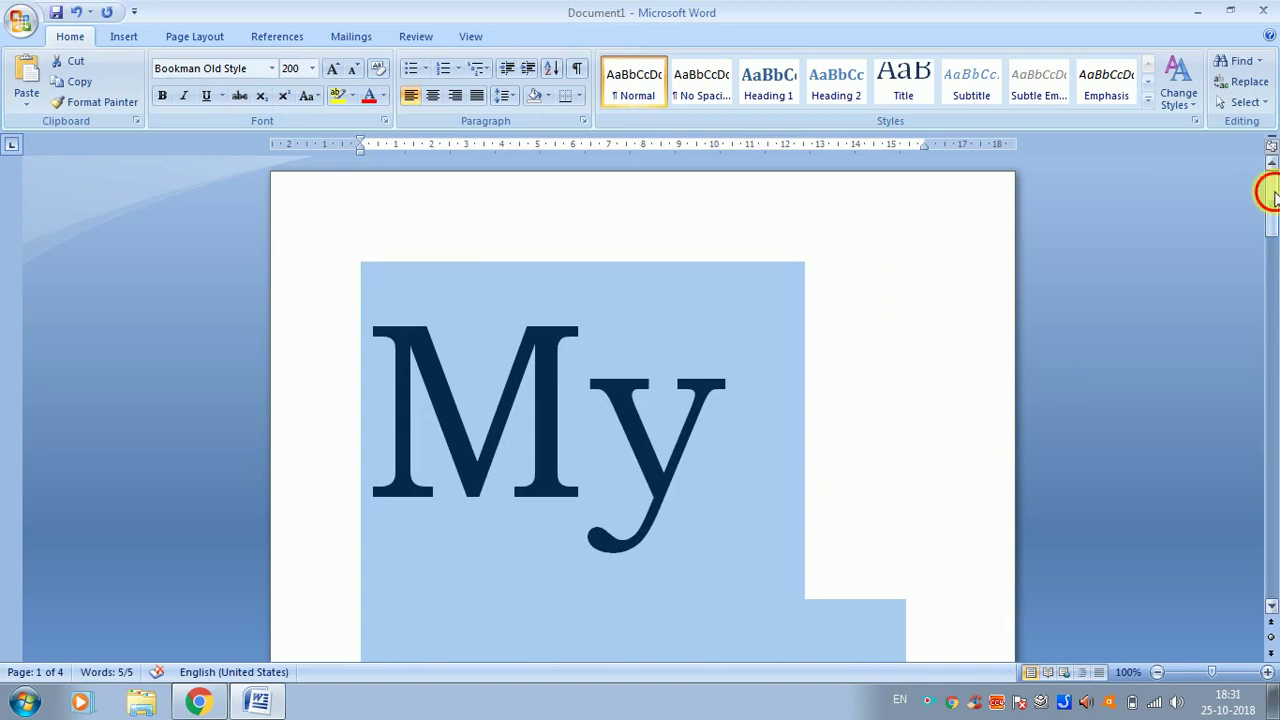
Reset the name sentence to 72 pt, then adjust it with Grow/Shrink Font to end at 80 pt
mouse_move(1270, 195)
left_mouse_down()
mouse_move(1266, 417)
mouse_move(1266, 165)
left_mouse_up()
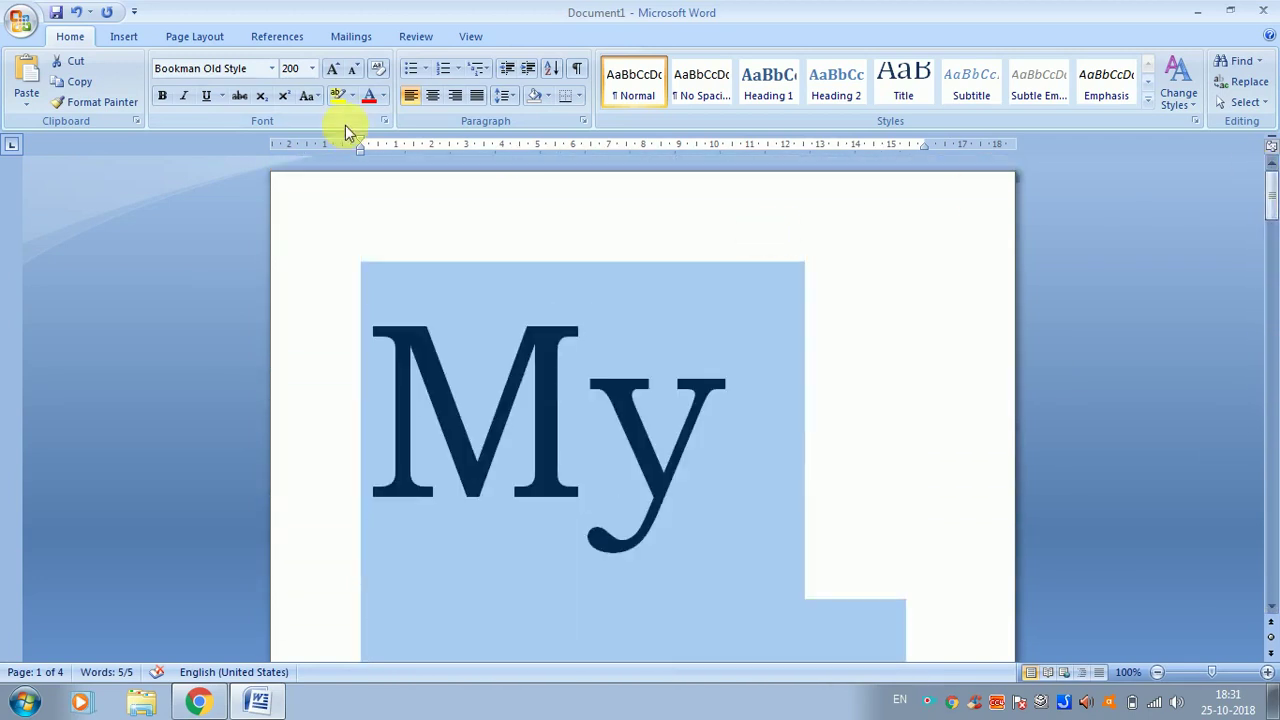
left_click(312, 68)
left_click(295, 331)
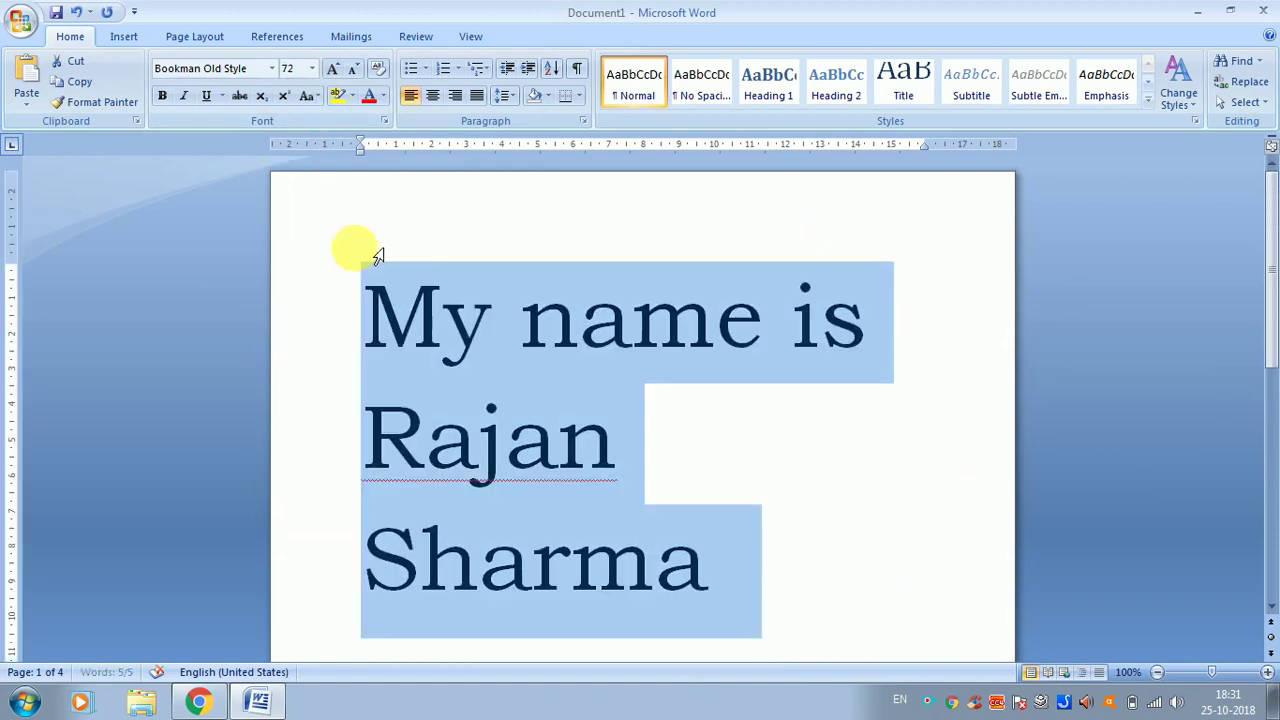
left_click(331, 75)
left_click(331, 75)
left_click(331, 75)
left_click(331, 75)
left_click(331, 75)
left_click(331, 75)
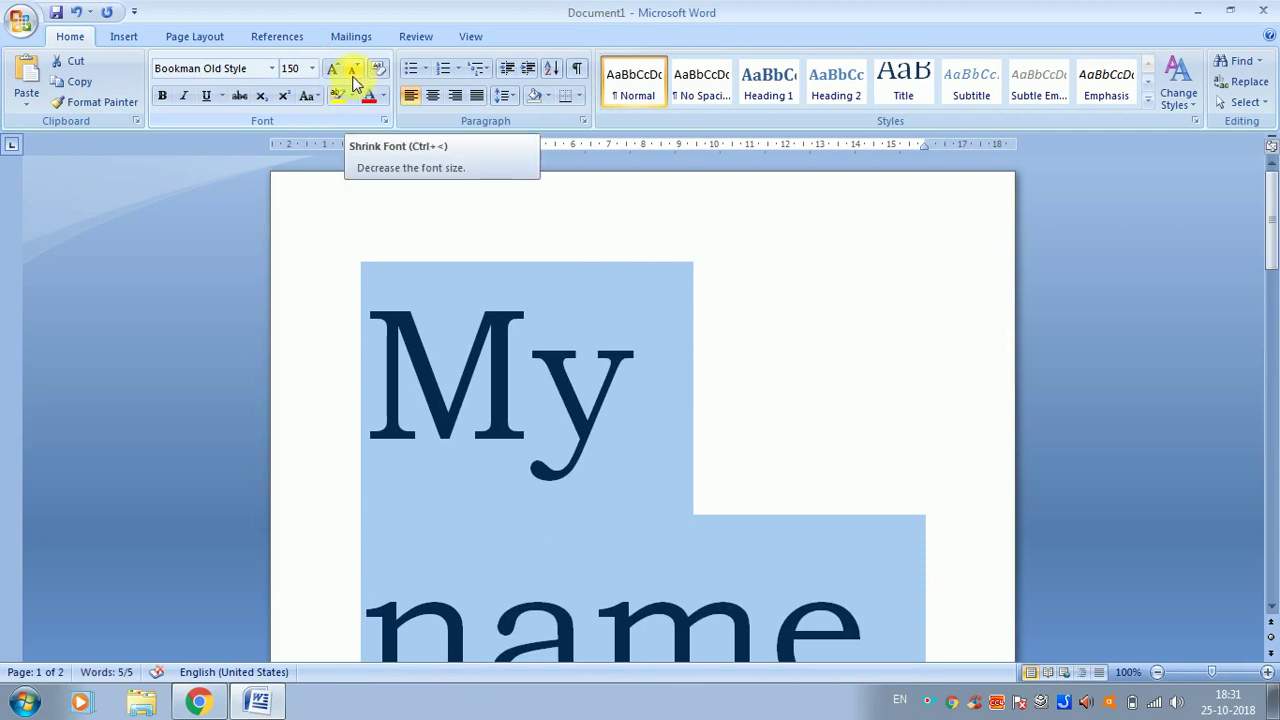
left_click(354, 76)
left_click(354, 76)
left_click(354, 76)
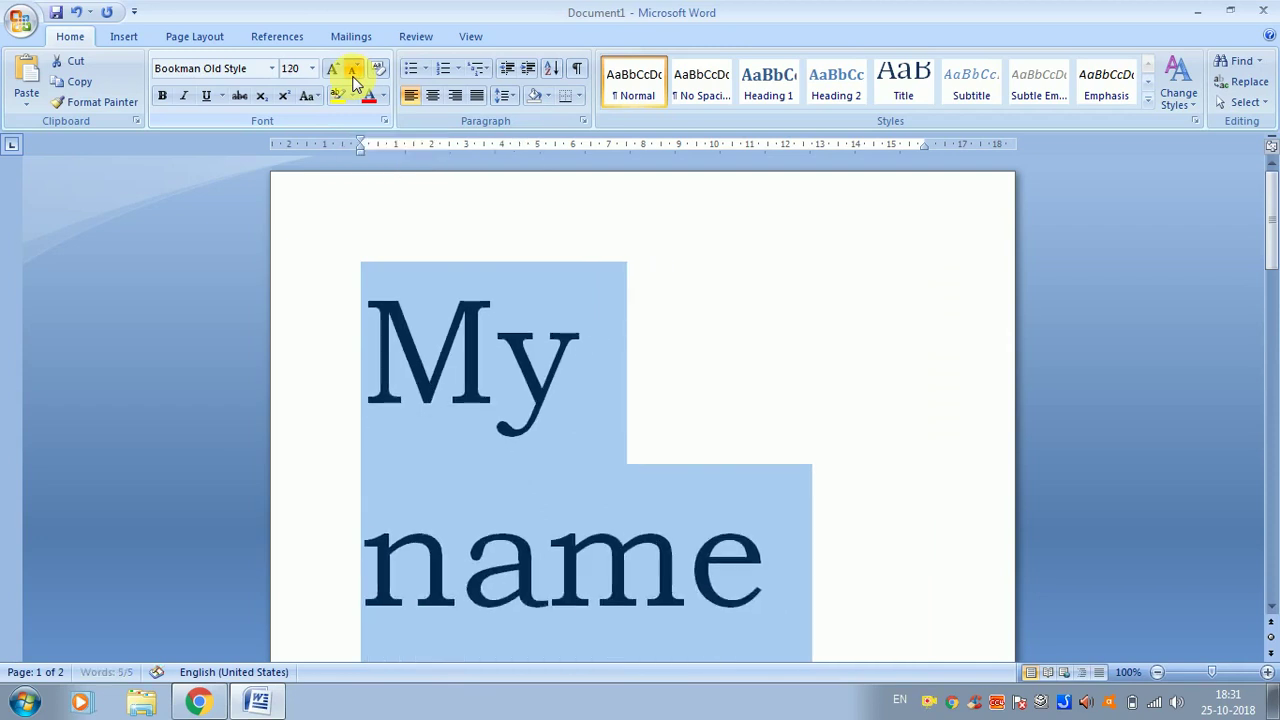
left_click(354, 76)
left_click(354, 76)
left_click(354, 76)
left_click(354, 76)
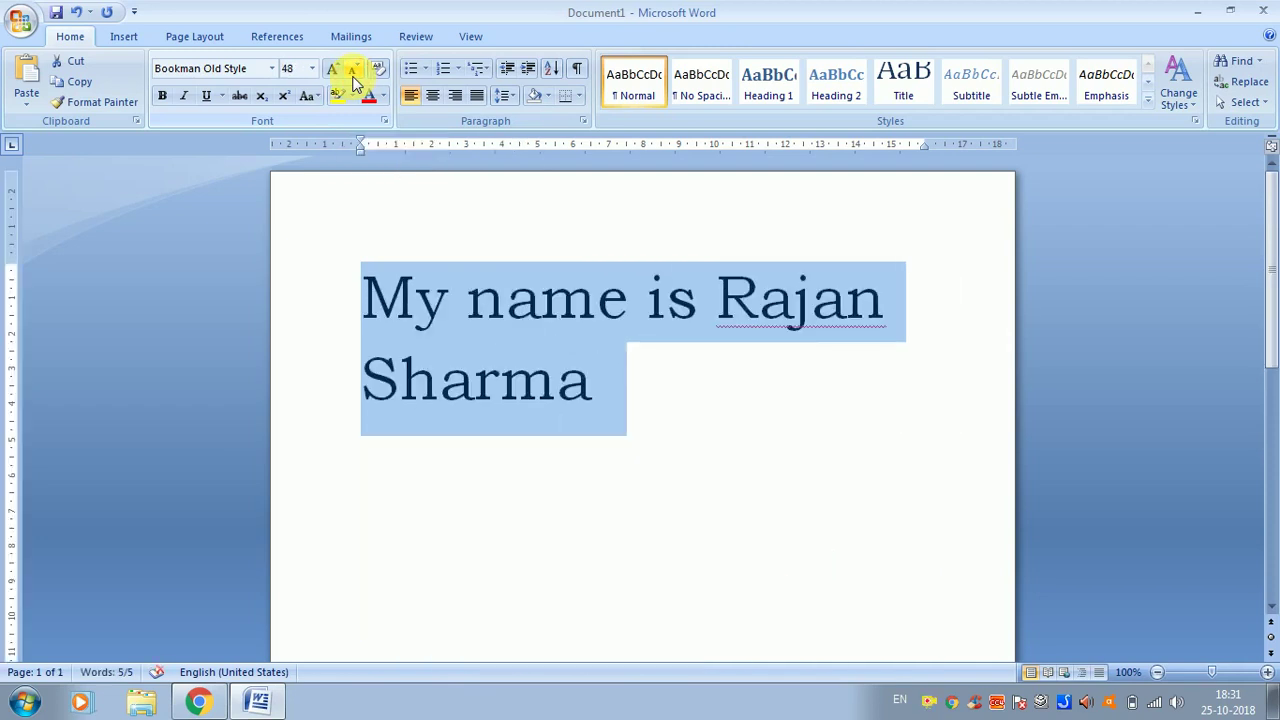
left_click(332, 74)
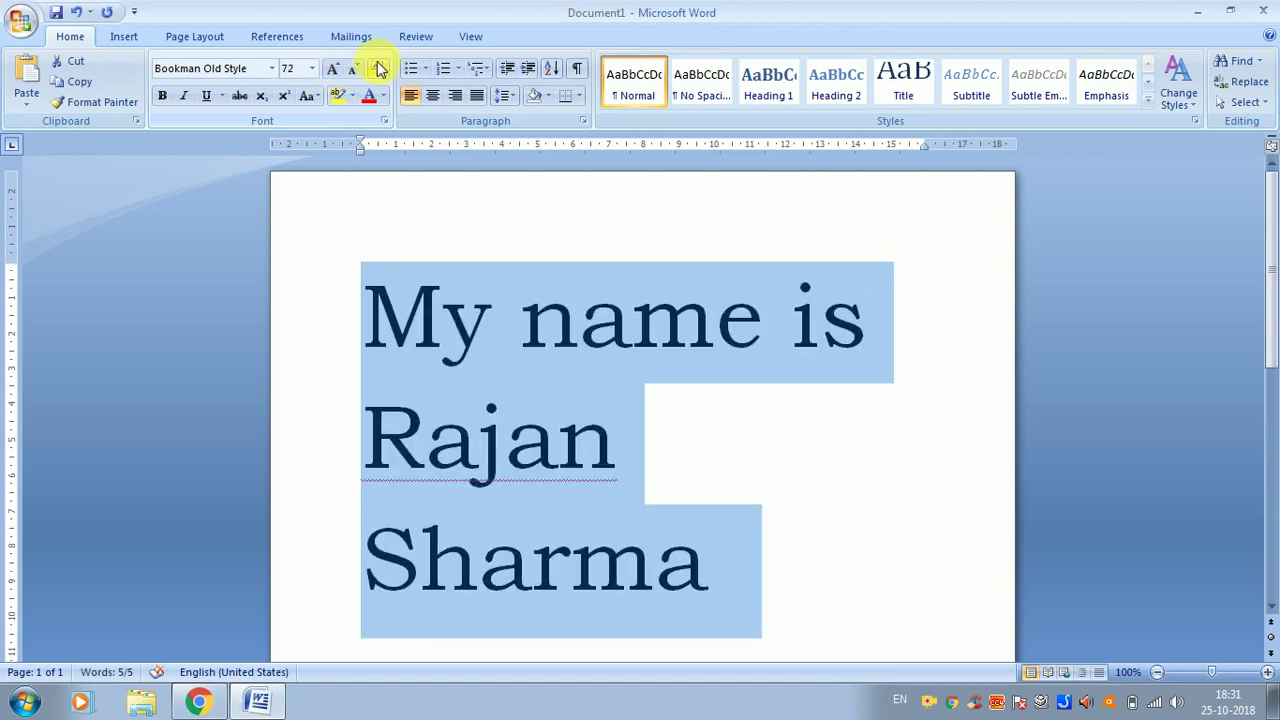
left_click(332, 74)
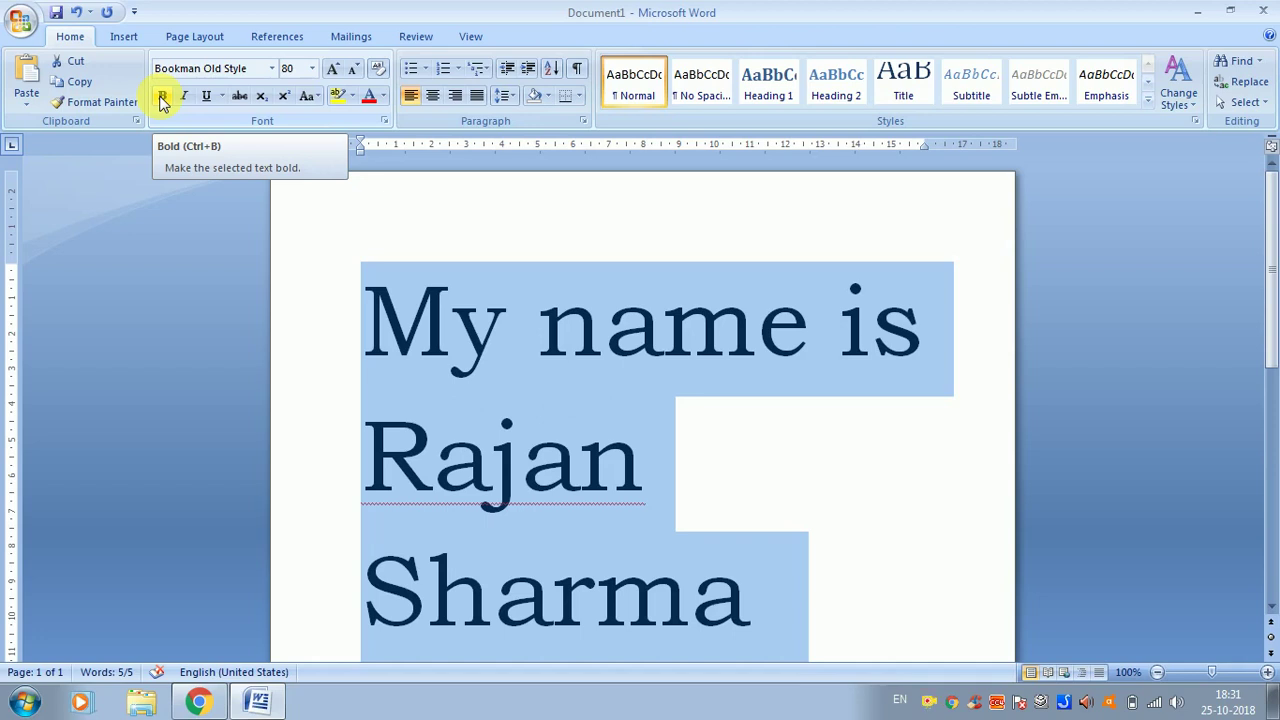
Toggle bold on and off, leaving the name sentence not bold
left_click(161, 96)
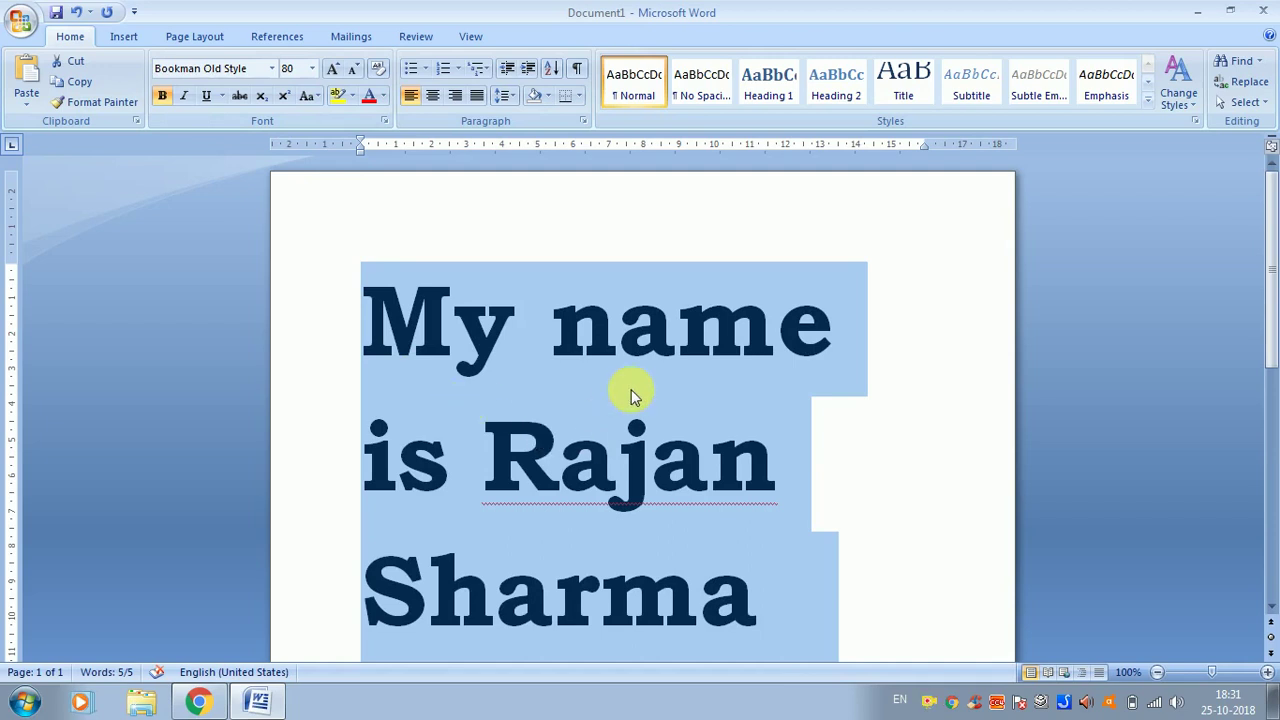
key("ctrl+b")
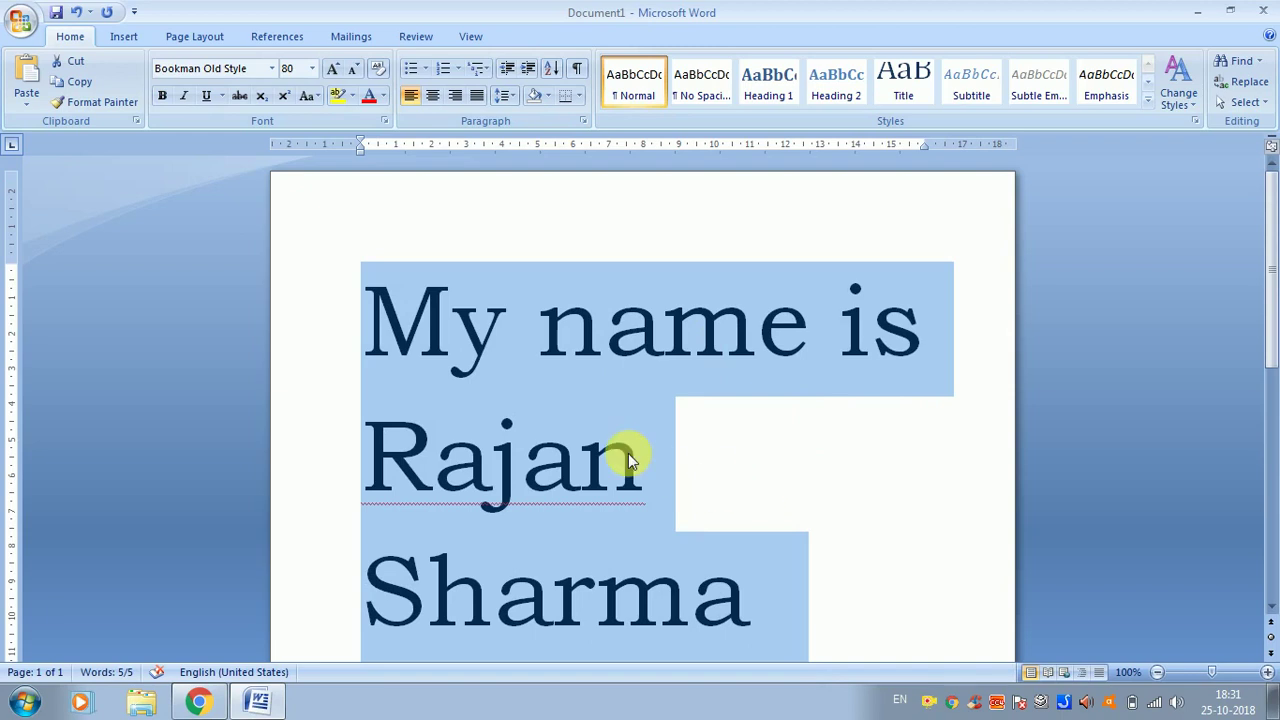
left_click(164, 97)
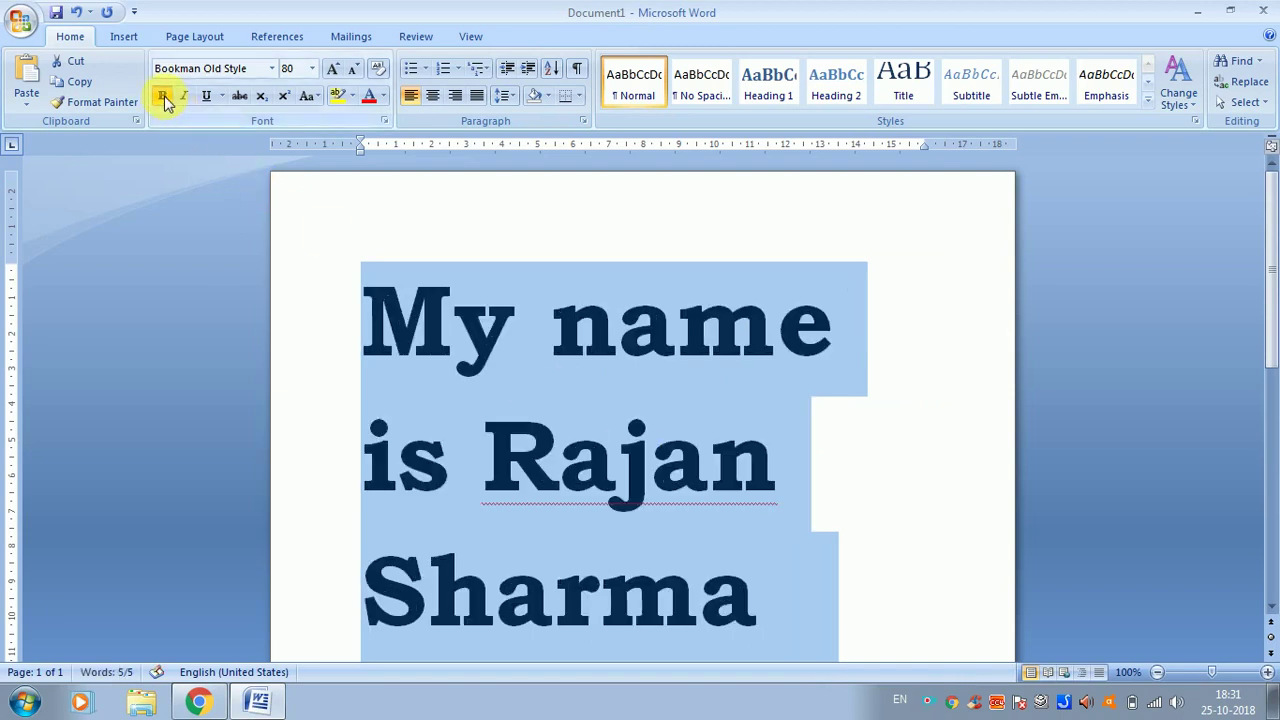
left_click(165, 98)
left_click(165, 98)
left_click(165, 98)
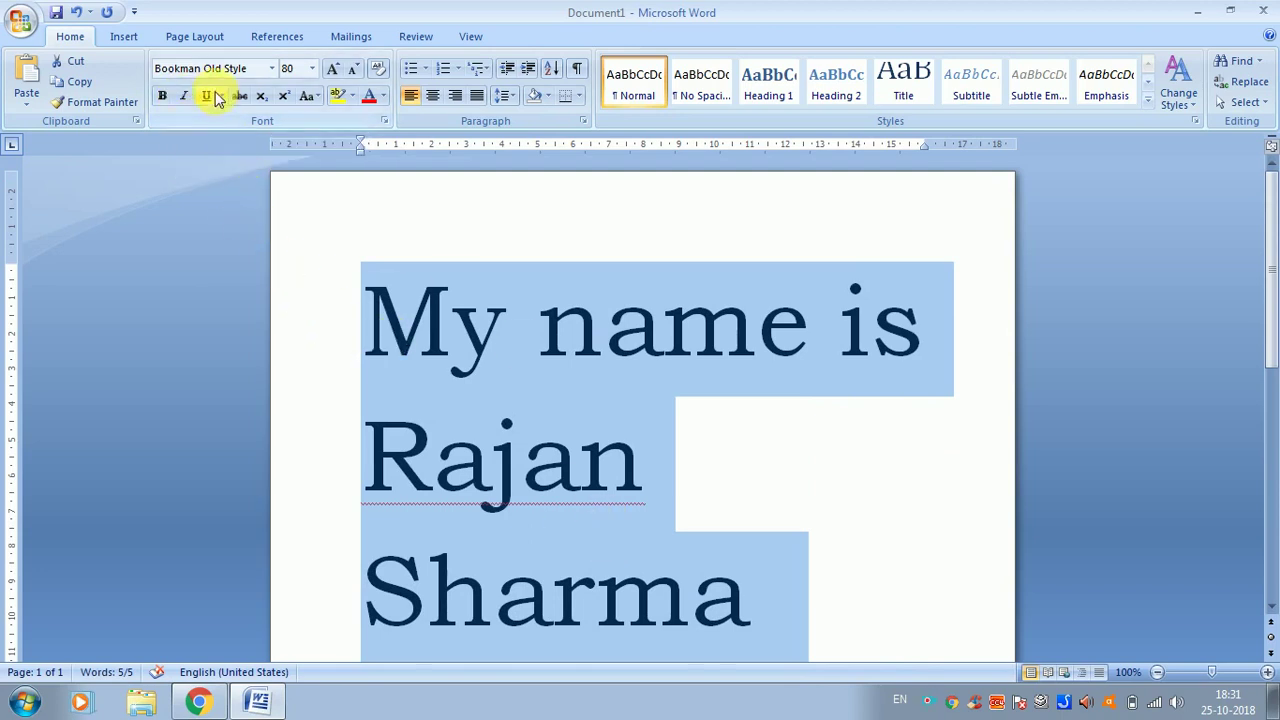
Toggle italic repeatedly, leaving the name sentence italic
left_click(185, 97)
left_click(185, 97)
left_click(185, 97)
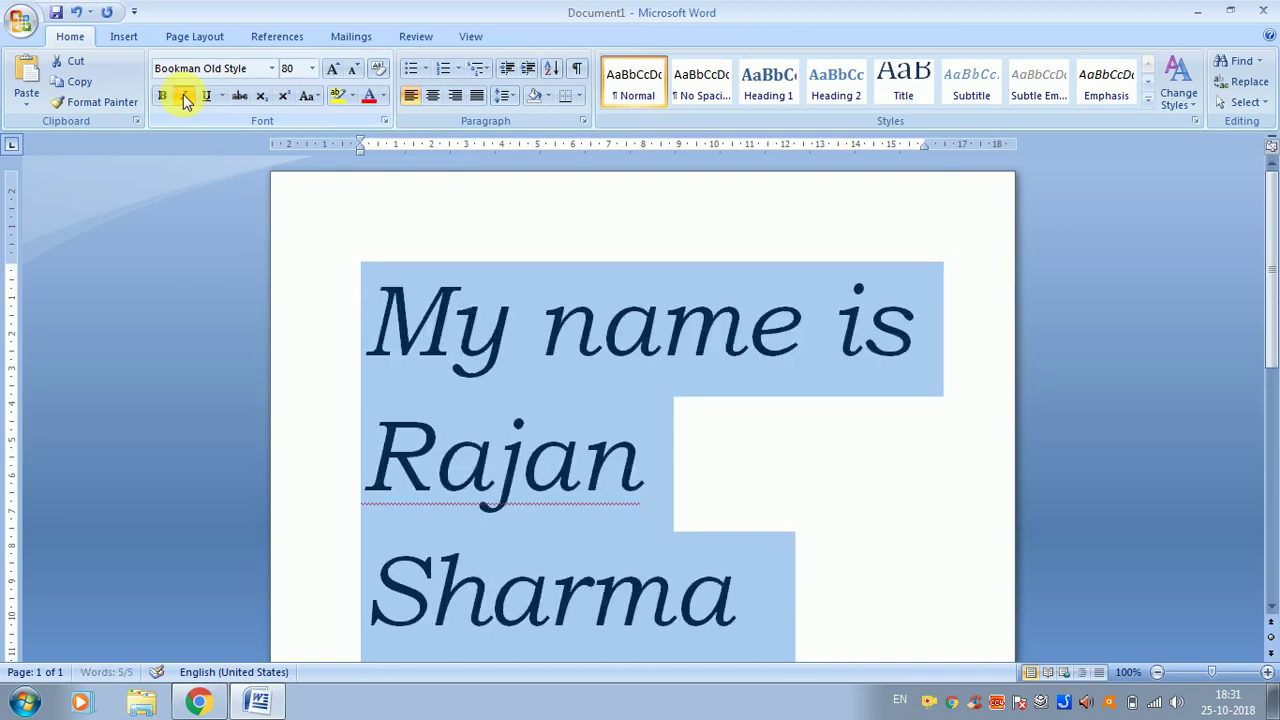
left_click(185, 97)
left_click(185, 97)
left_click(185, 97)
left_click(185, 97)
left_click(185, 97)
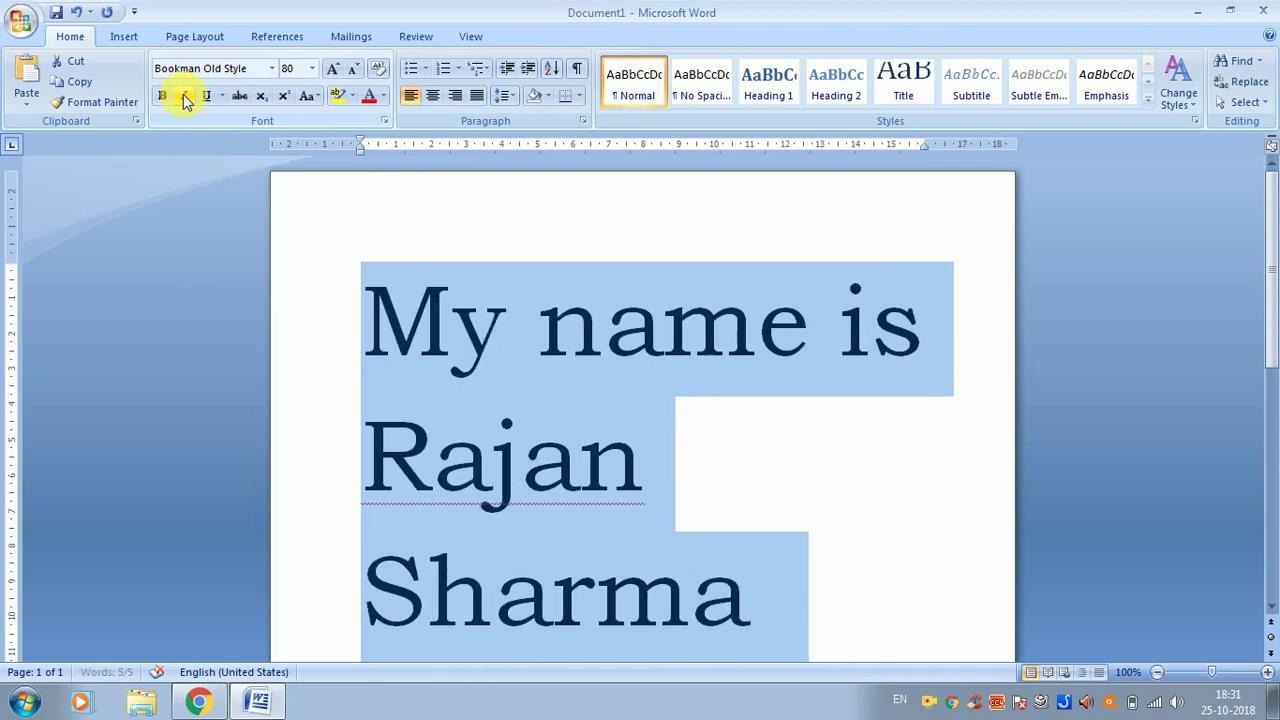
left_click(185, 97)
left_click(185, 97)
left_click(185, 97)
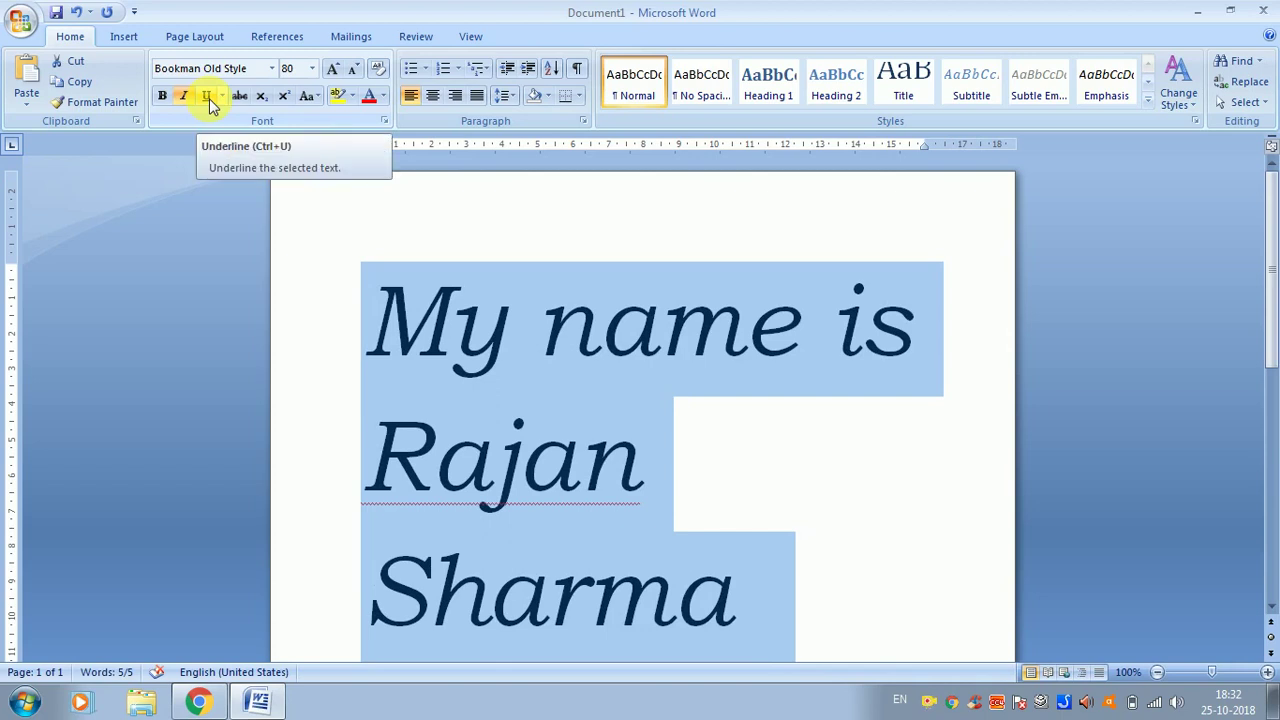
Reselect the whole name sentence and underline it
mouse_move(431, 380)
left_mouse_down()
mouse_move(545, 480)
mouse_move(530, 490)
left_mouse_up()
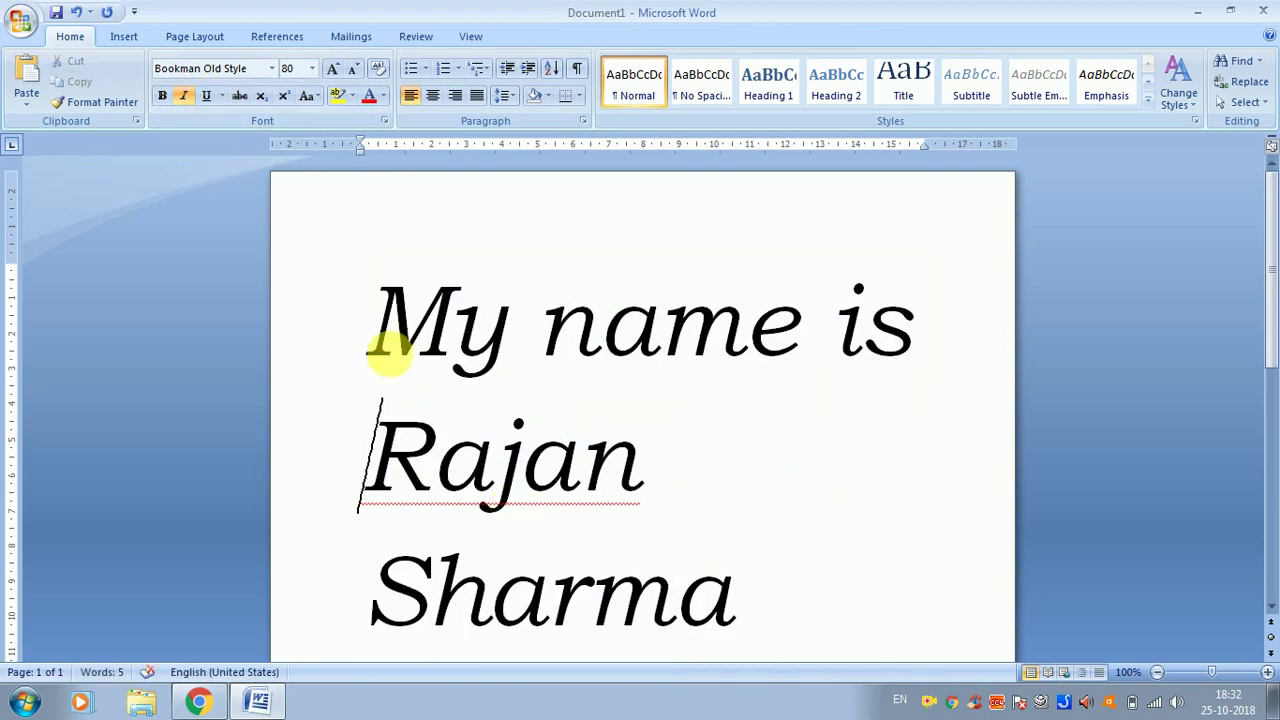
triple_click(362, 300)
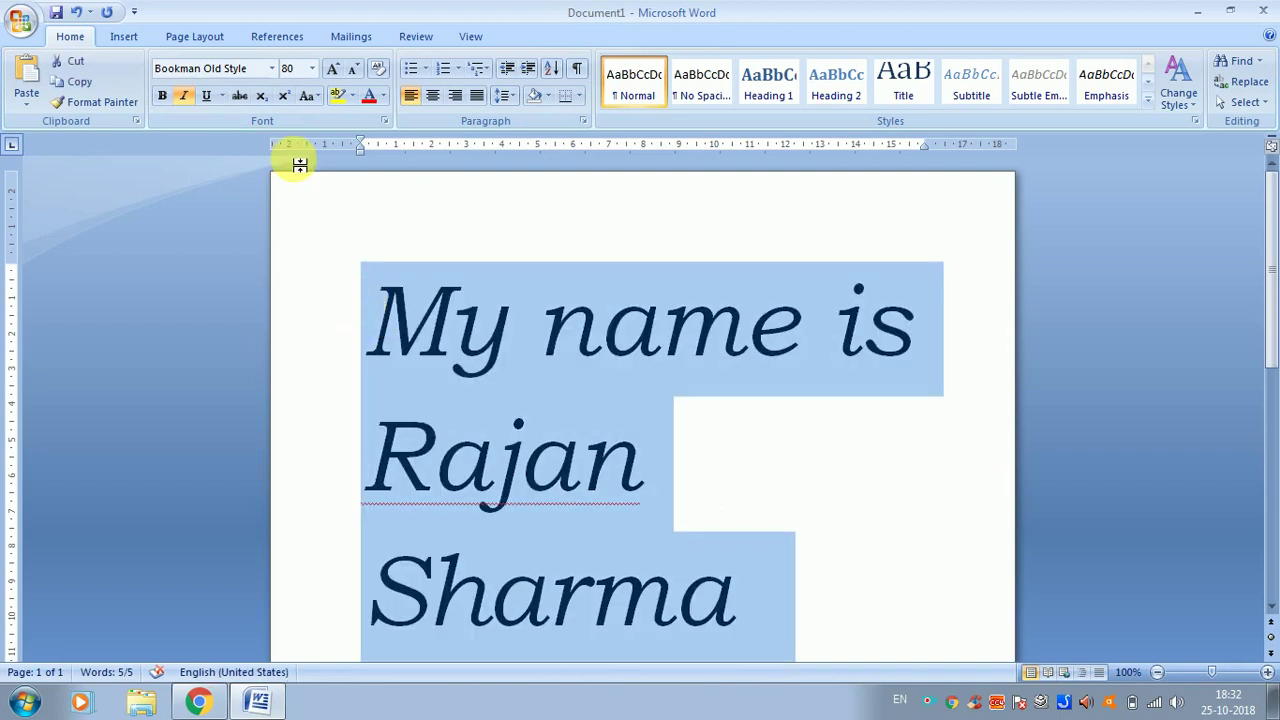
left_click(207, 99)
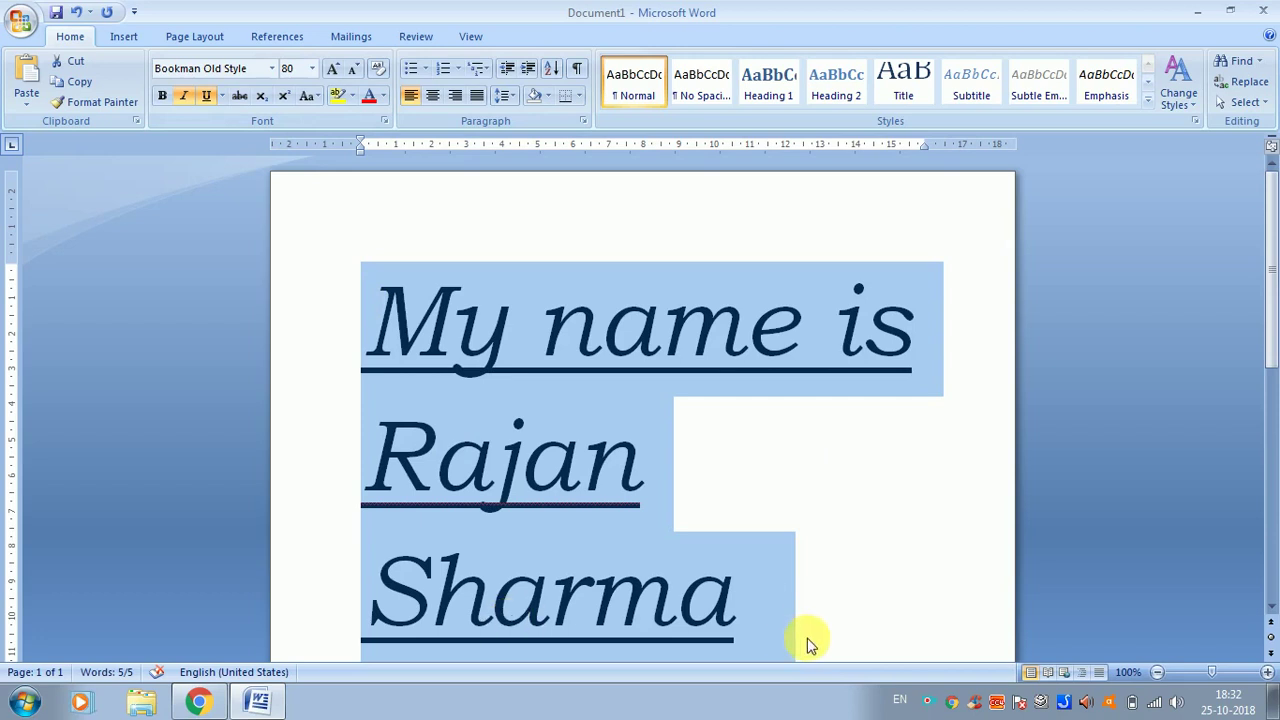
mouse_move(1270, 250)
left_mouse_down()
mouse_move(1268, 334)
mouse_move(1268, 214)
left_mouse_up()
Shrink the name sentence to 48 pt, zoom the page to 130%, and open the Underline style list
left_click(355, 70)
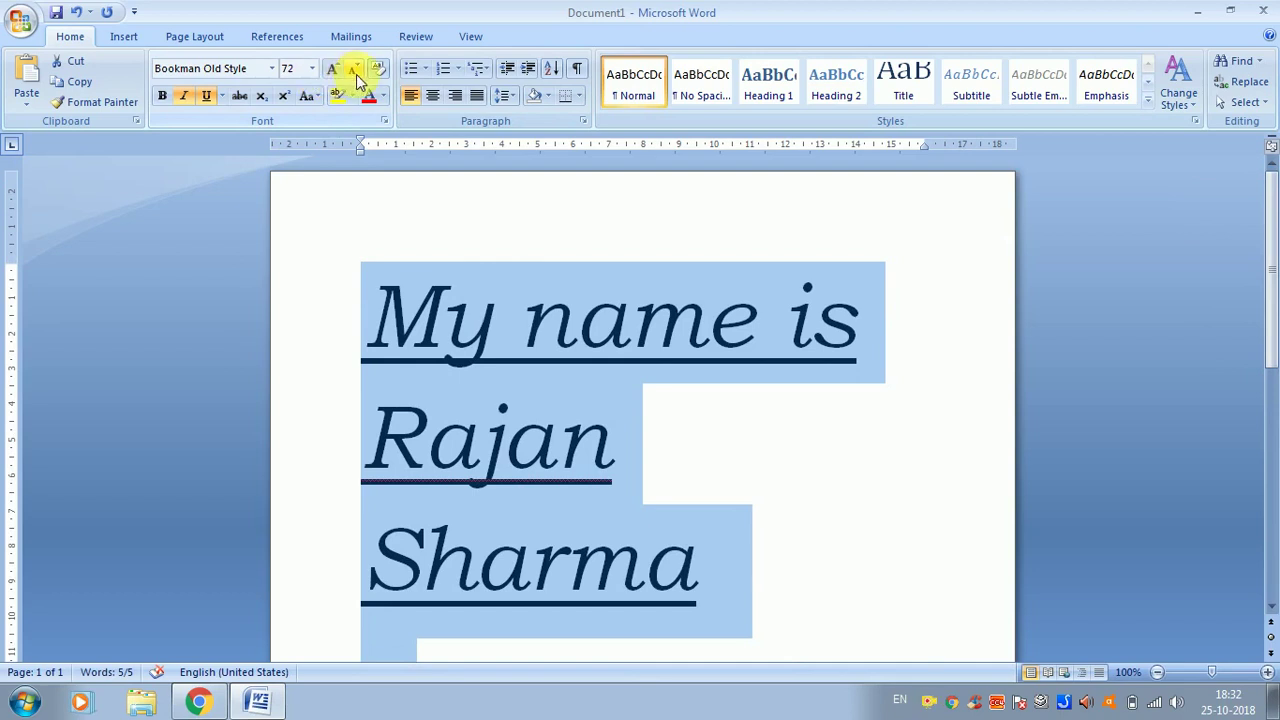
left_click(355, 70)
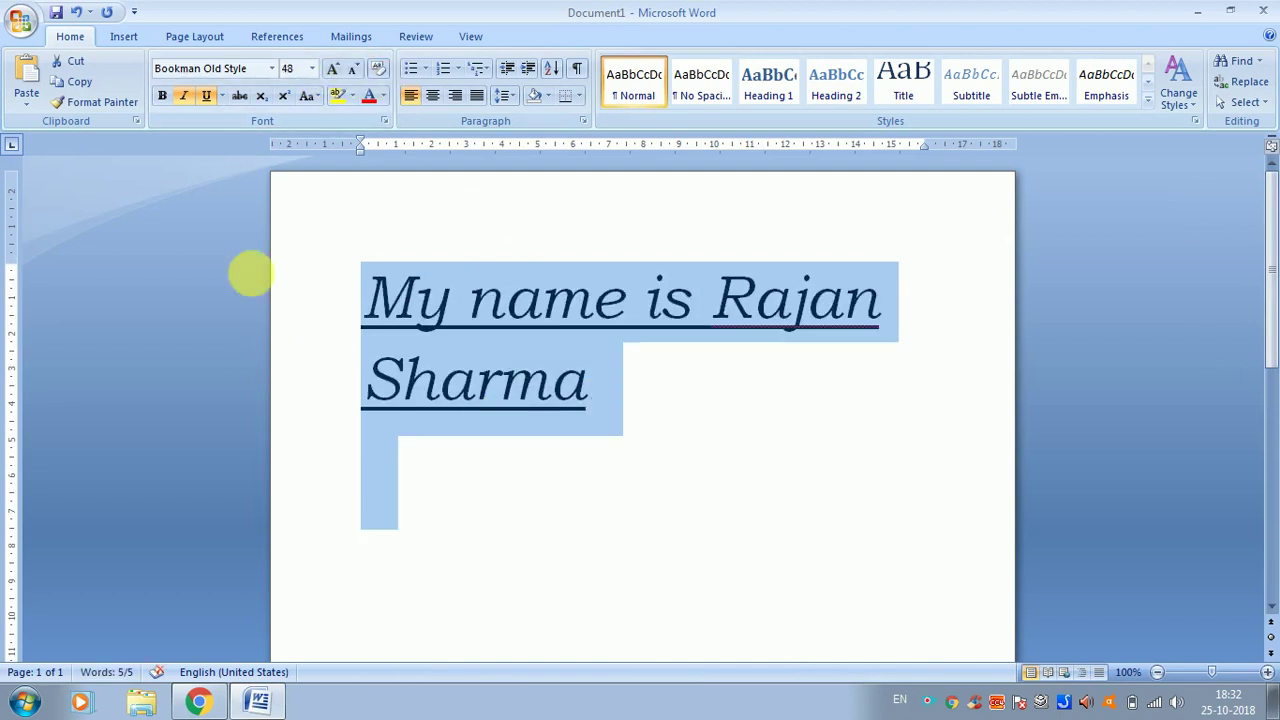
left_click(1268, 672)
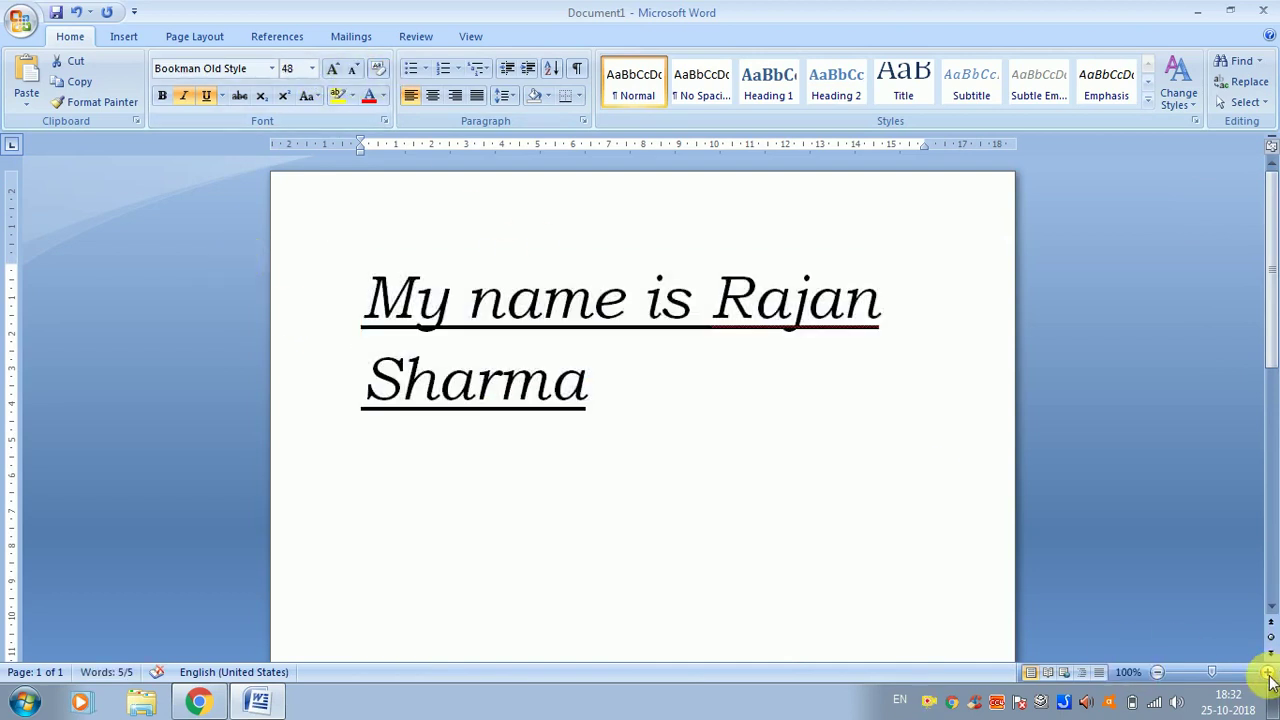
left_click(1268, 672)
left_click(1268, 672)
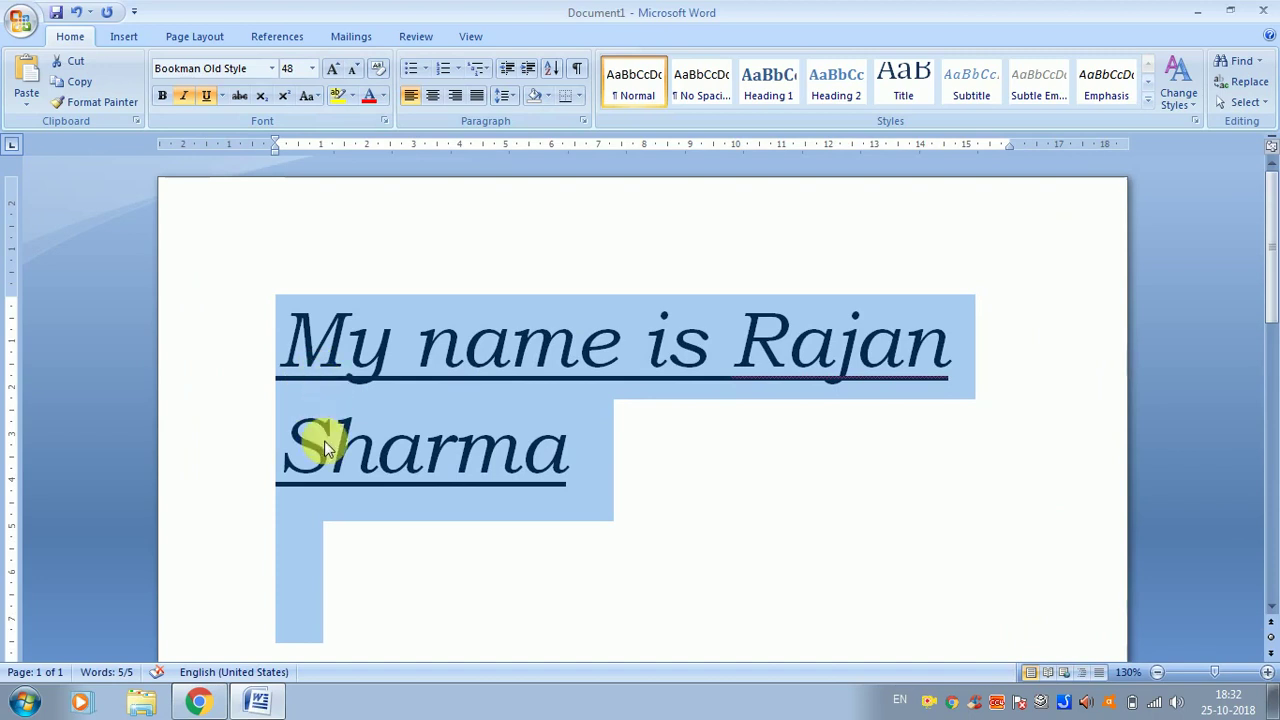
left_click(223, 96)
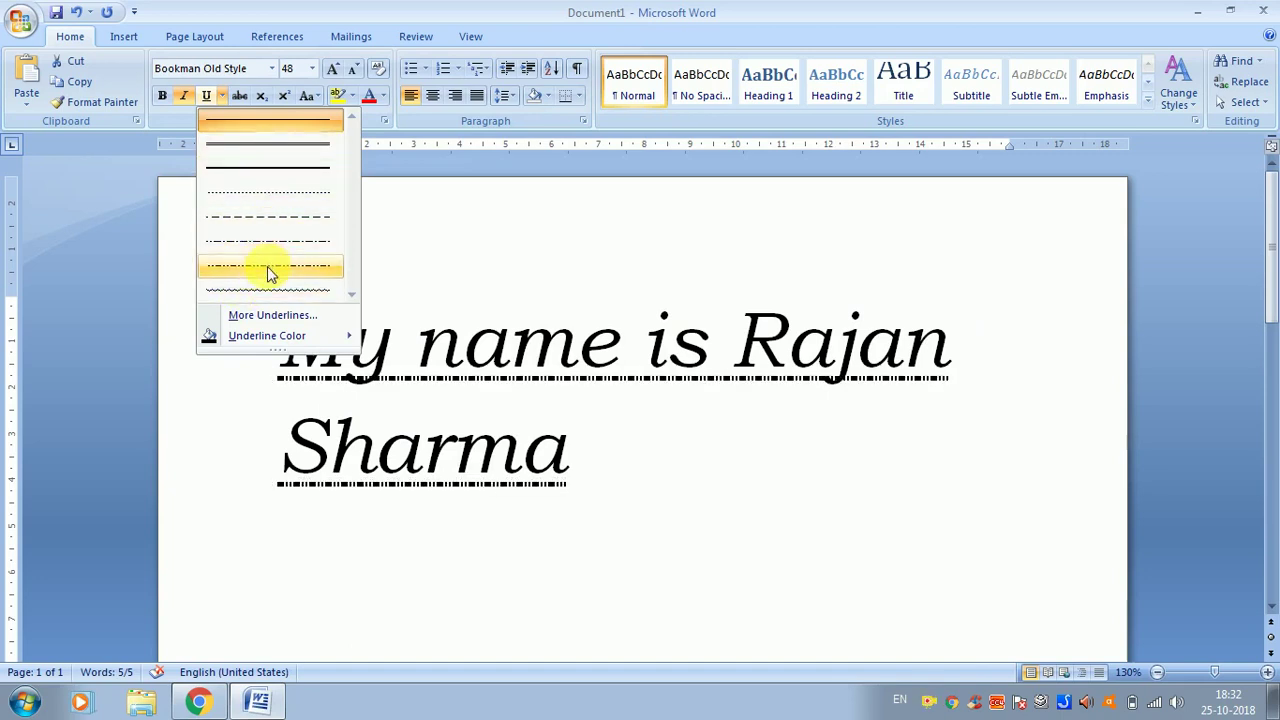
Apply a double underline to the name sentence and set the underline colour to red
left_click(279, 150)
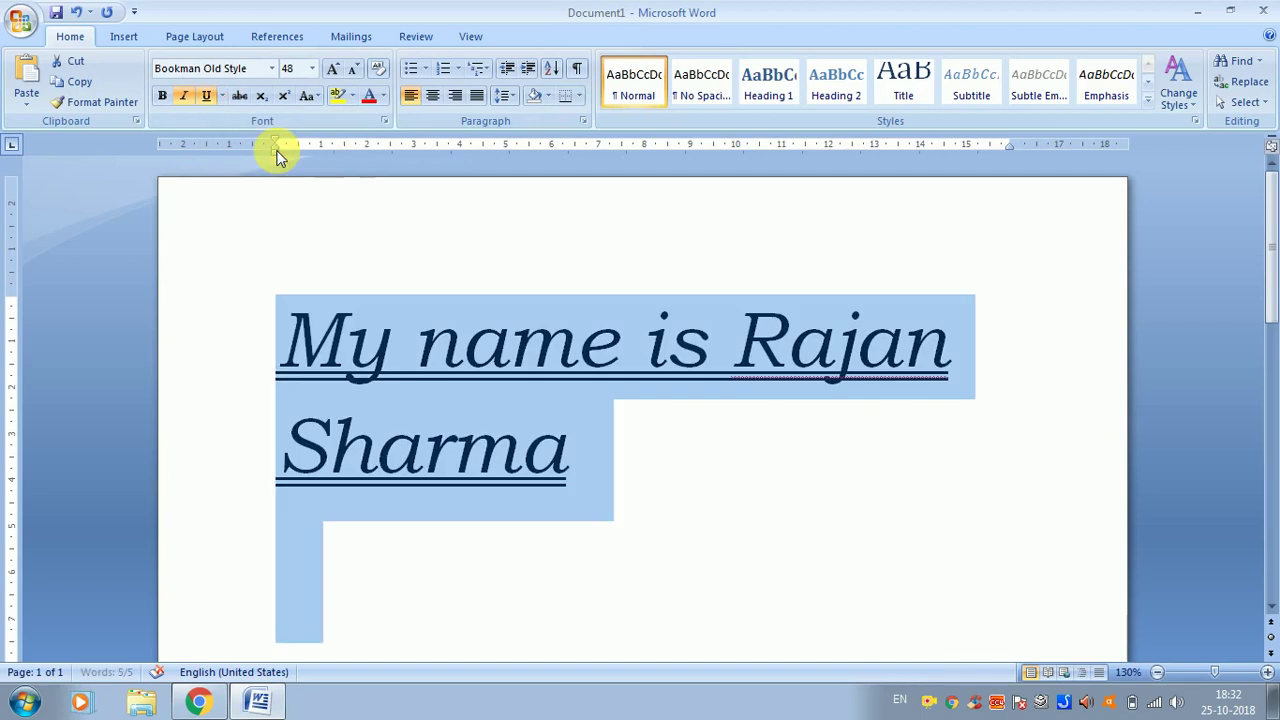
left_click(221, 95)
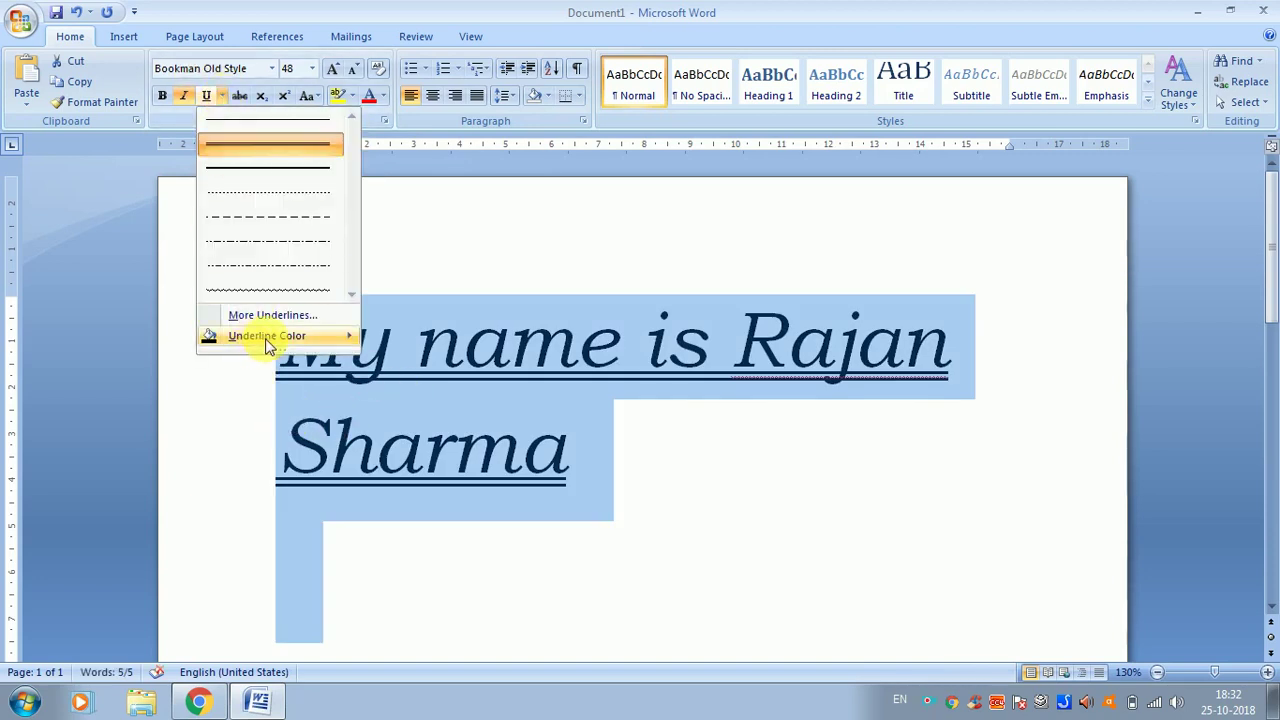
mouse_move(267, 335)
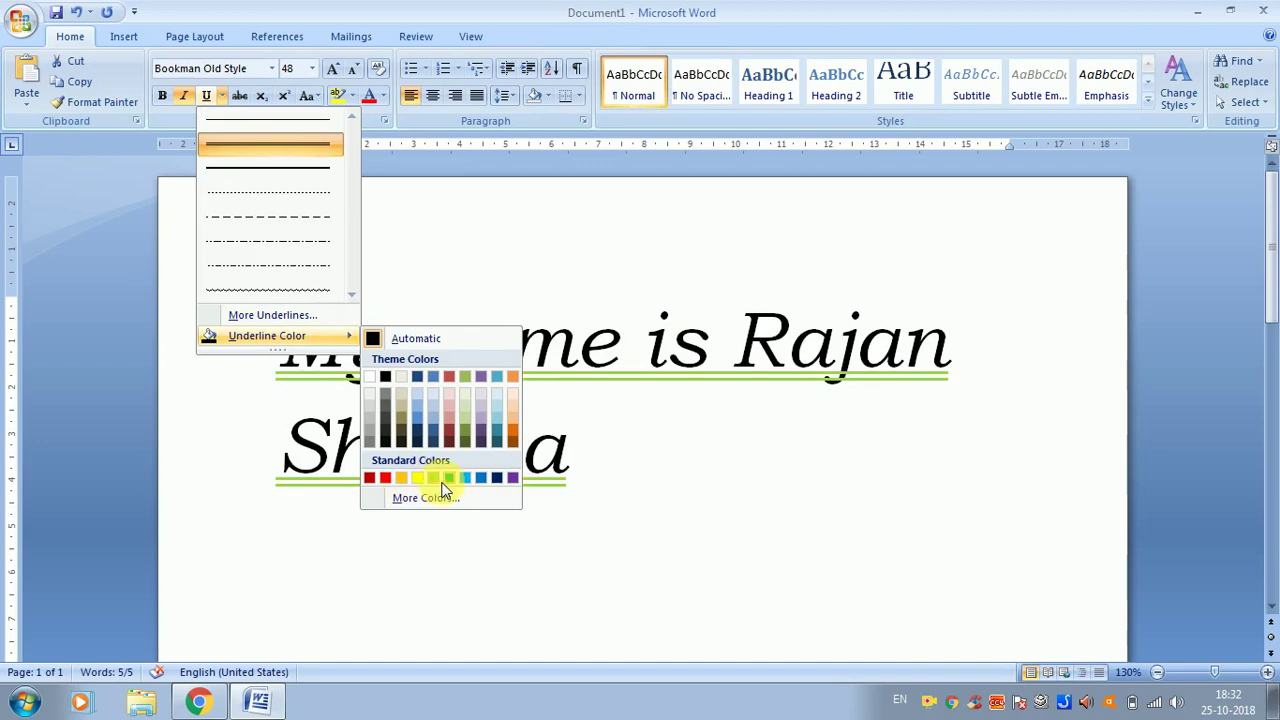
left_click(384, 477)
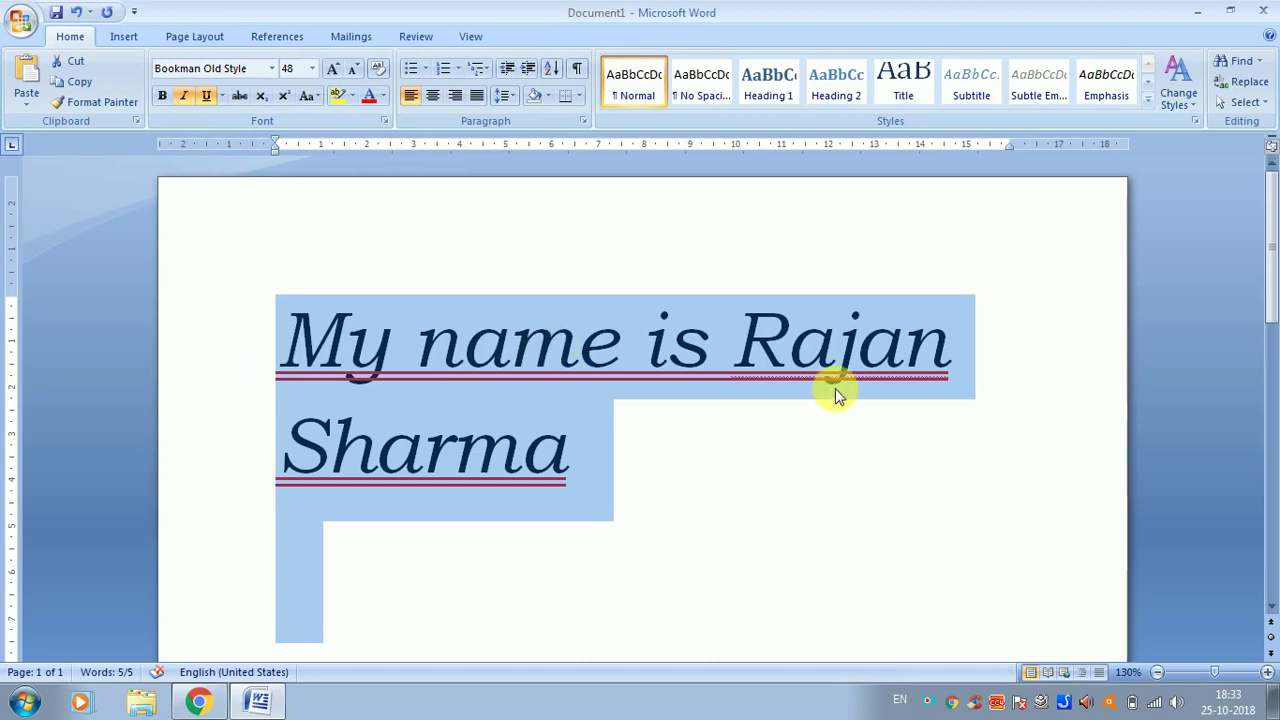
Toggle strikethrough on and off, leaving it off, then bring up the Change Case menu
left_click(242, 96)
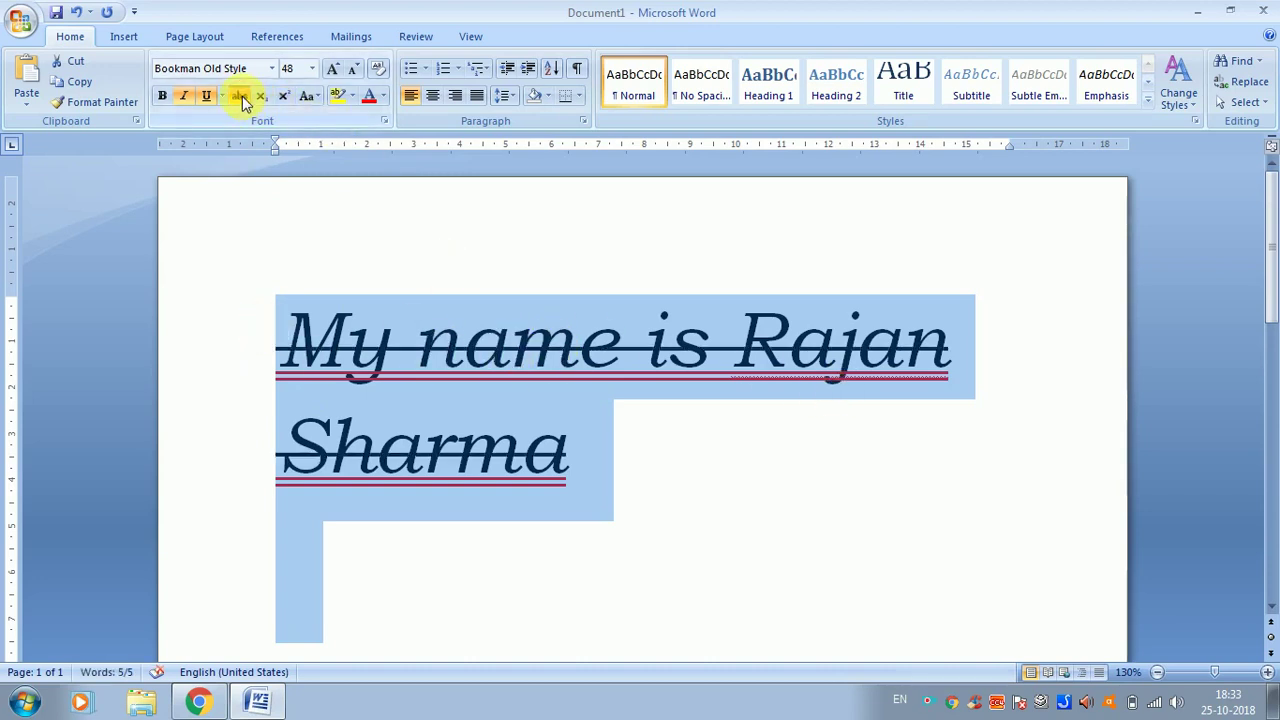
left_click(242, 96)
left_click(242, 96)
left_click(242, 96)
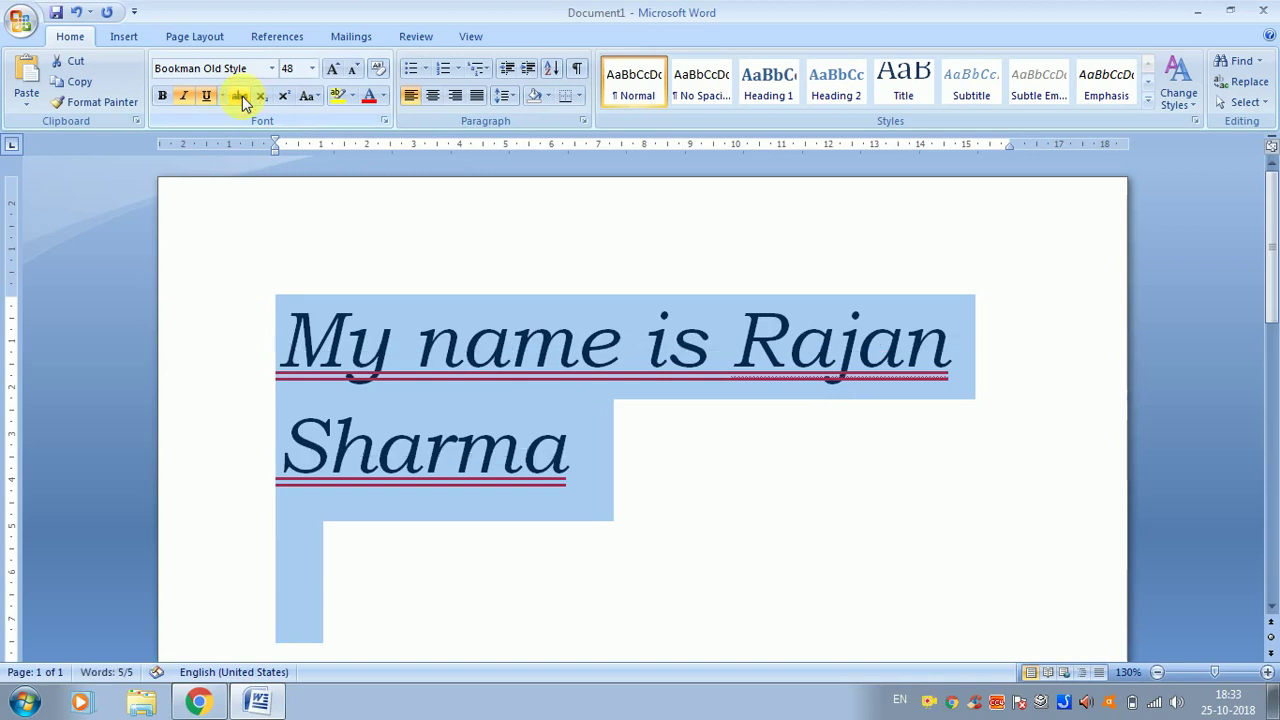
left_click(242, 96)
left_click(242, 96)
left_click(242, 96)
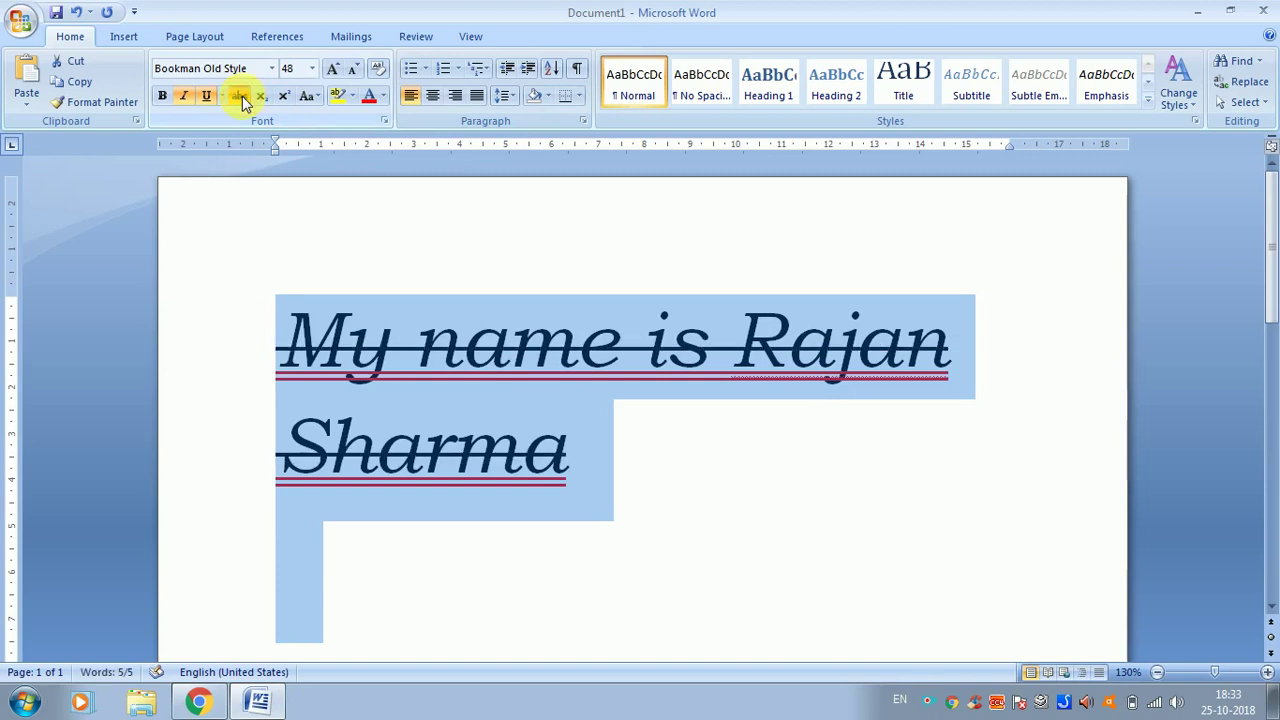
left_click(240, 96)
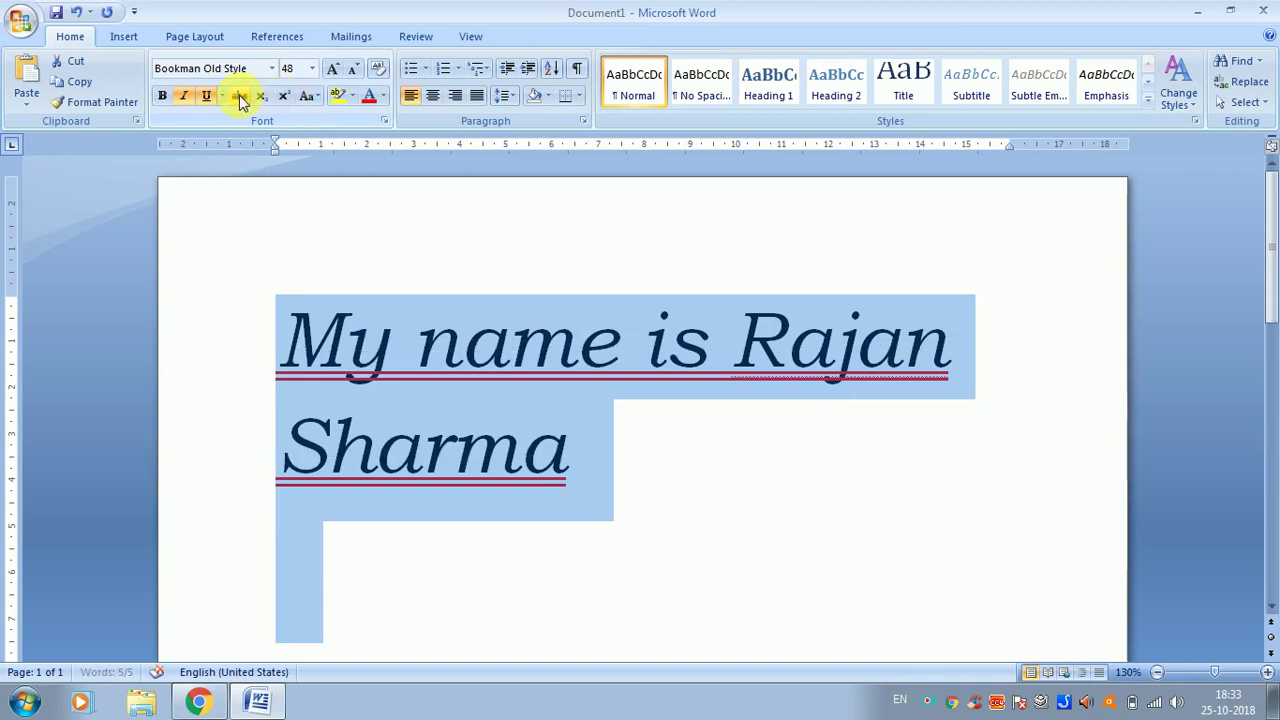
left_click(312, 99)
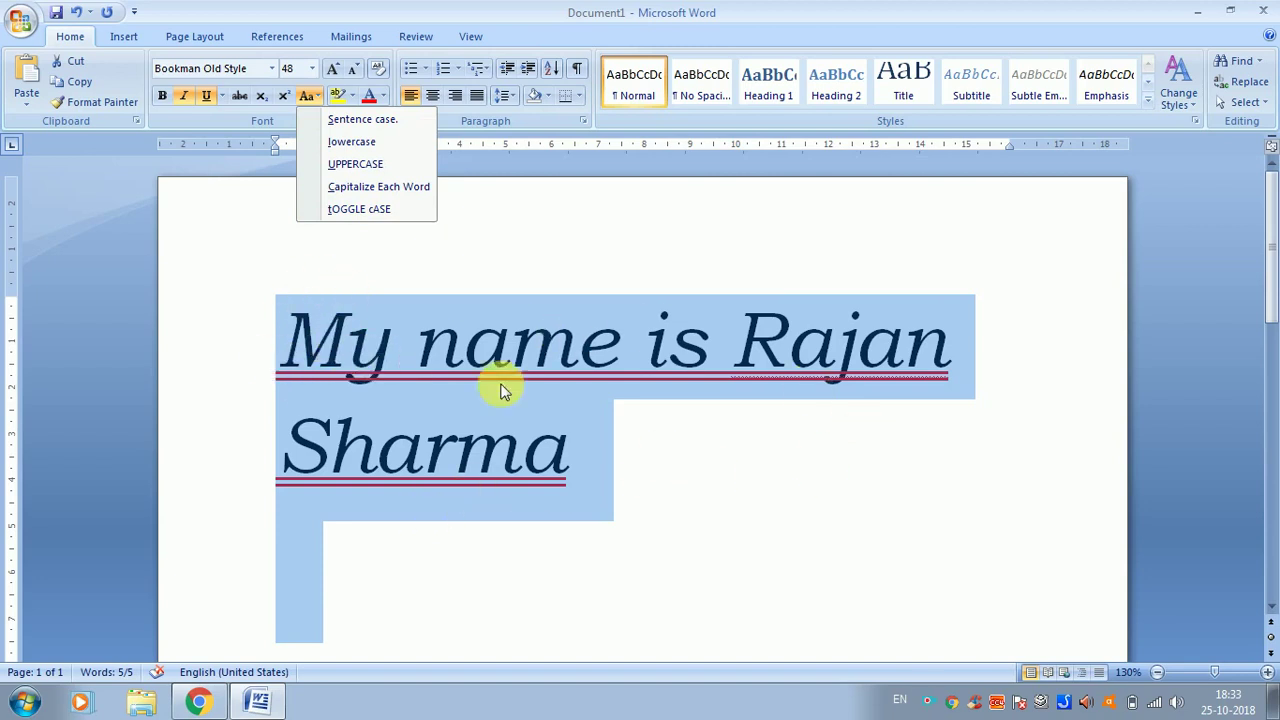
Apply Sentence case, then lowercase, and finally UPPERCASE to the name sentence
left_click(347, 122)
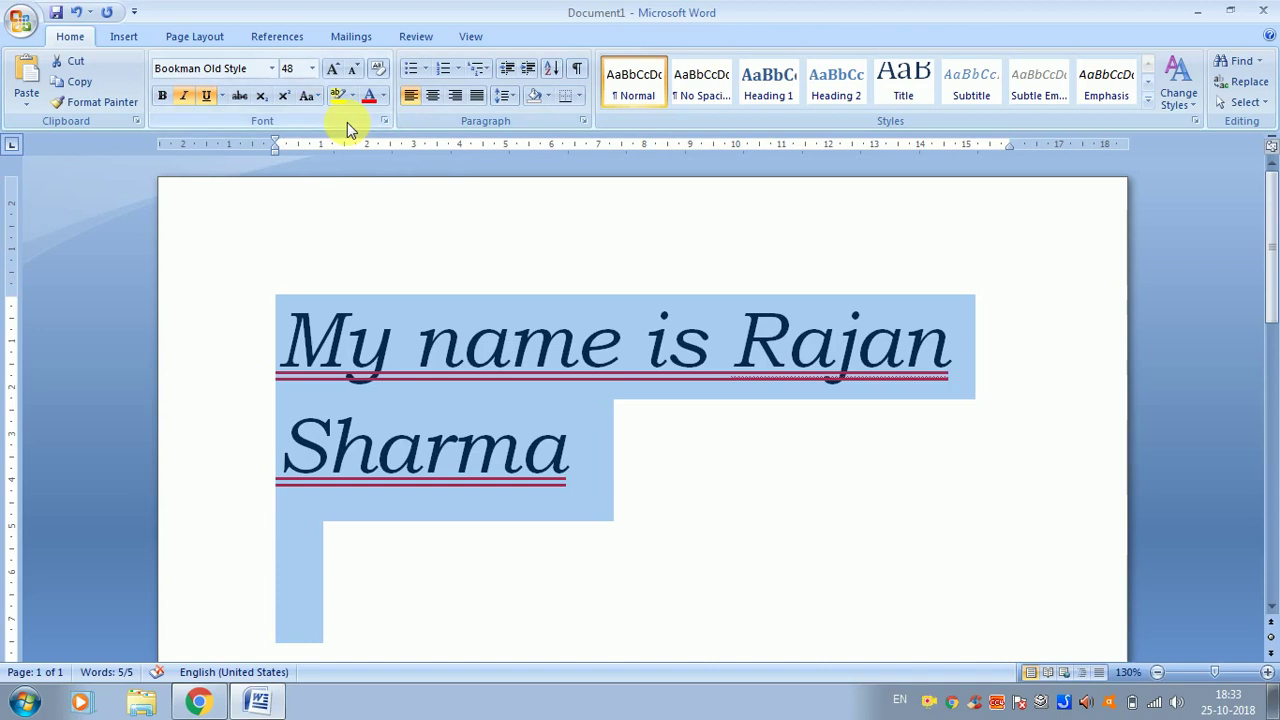
left_click(316, 97)
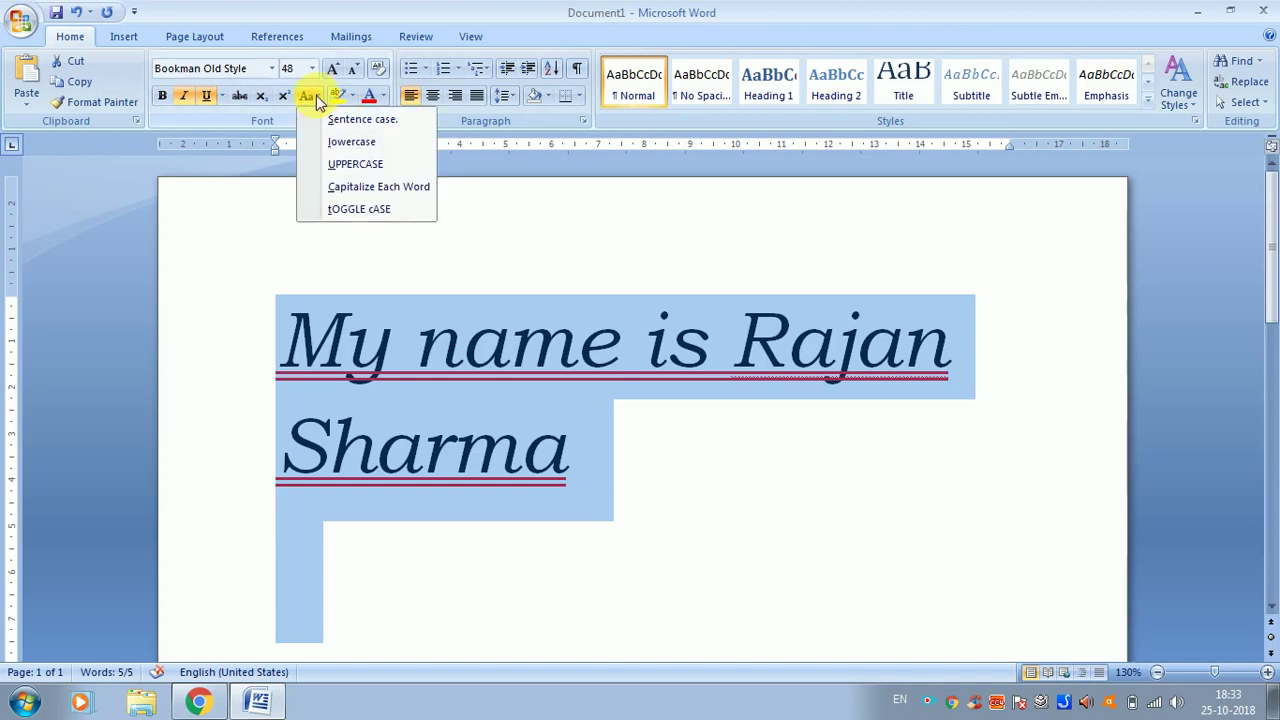
left_click(335, 148)
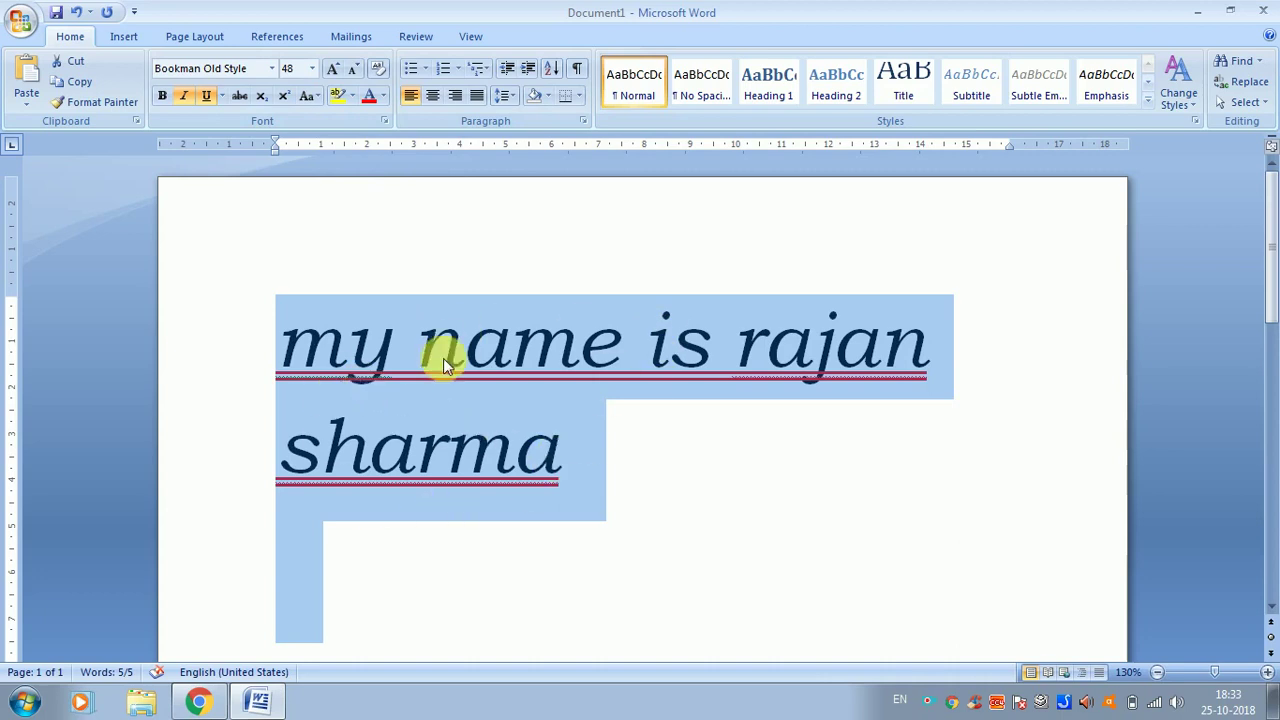
left_click(308, 97)
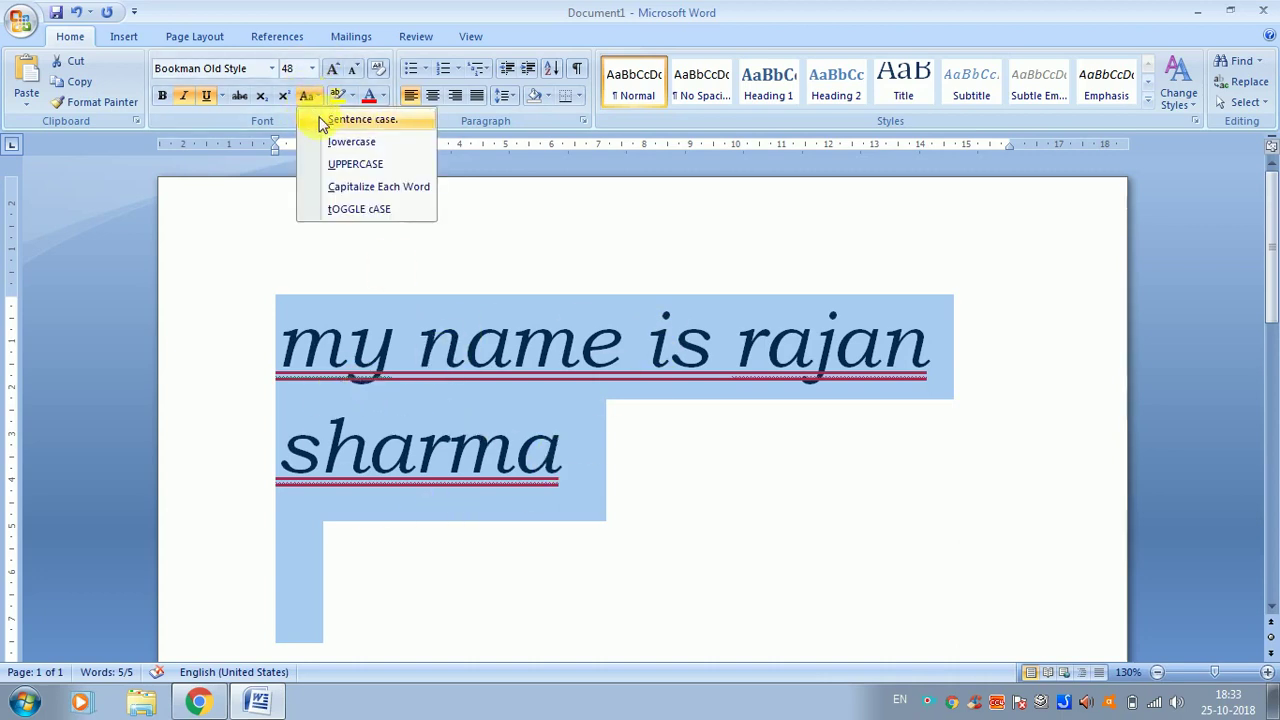
left_click(330, 119)
left_click(310, 96)
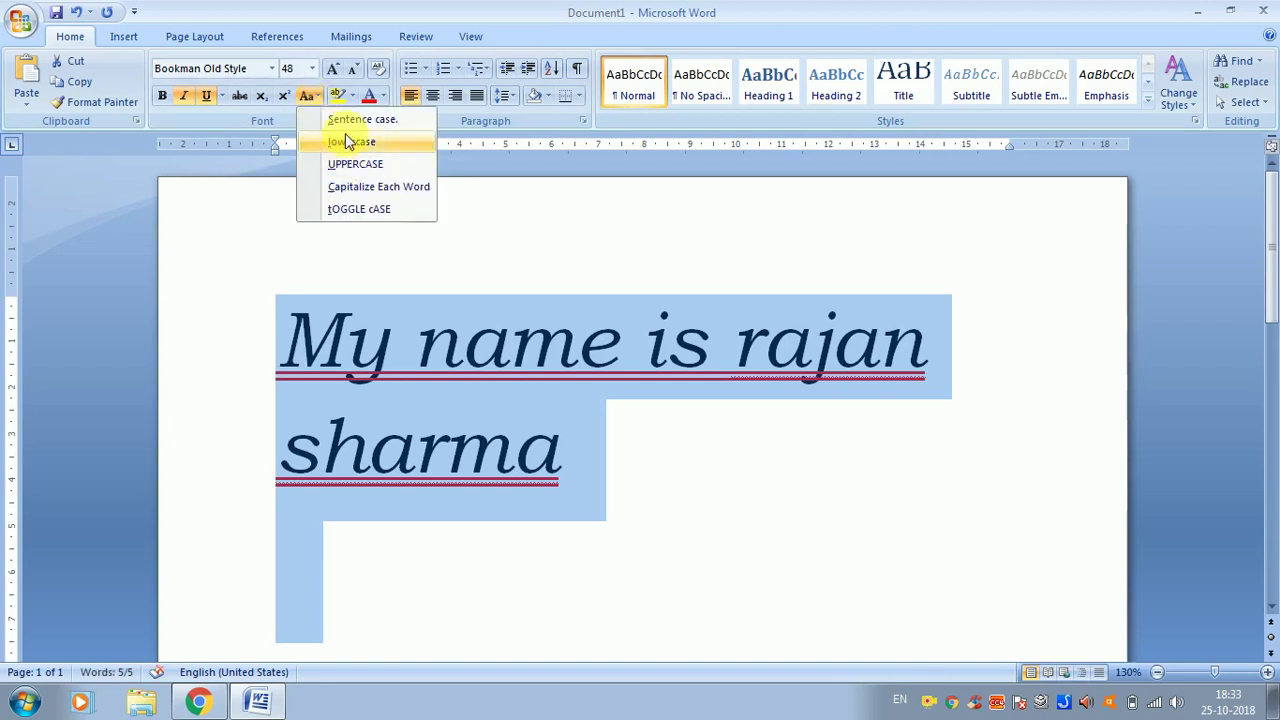
left_click(347, 141)
left_click(309, 96)
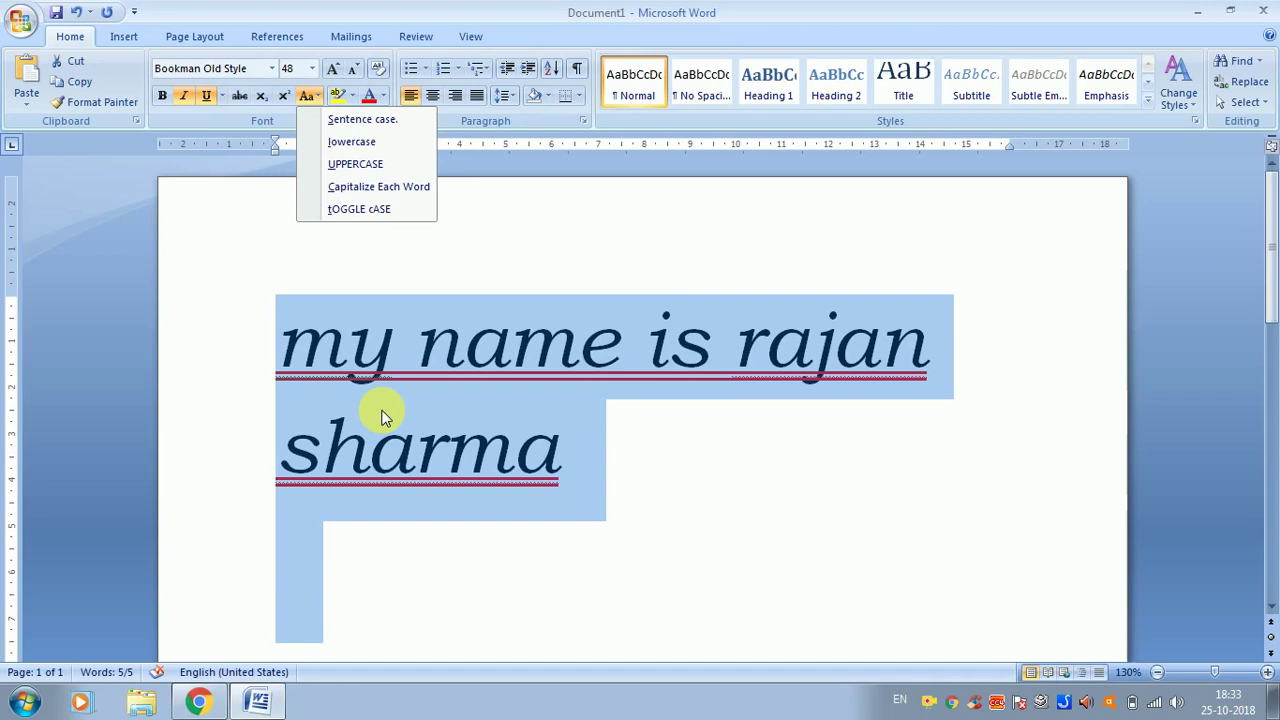
left_click(358, 165)
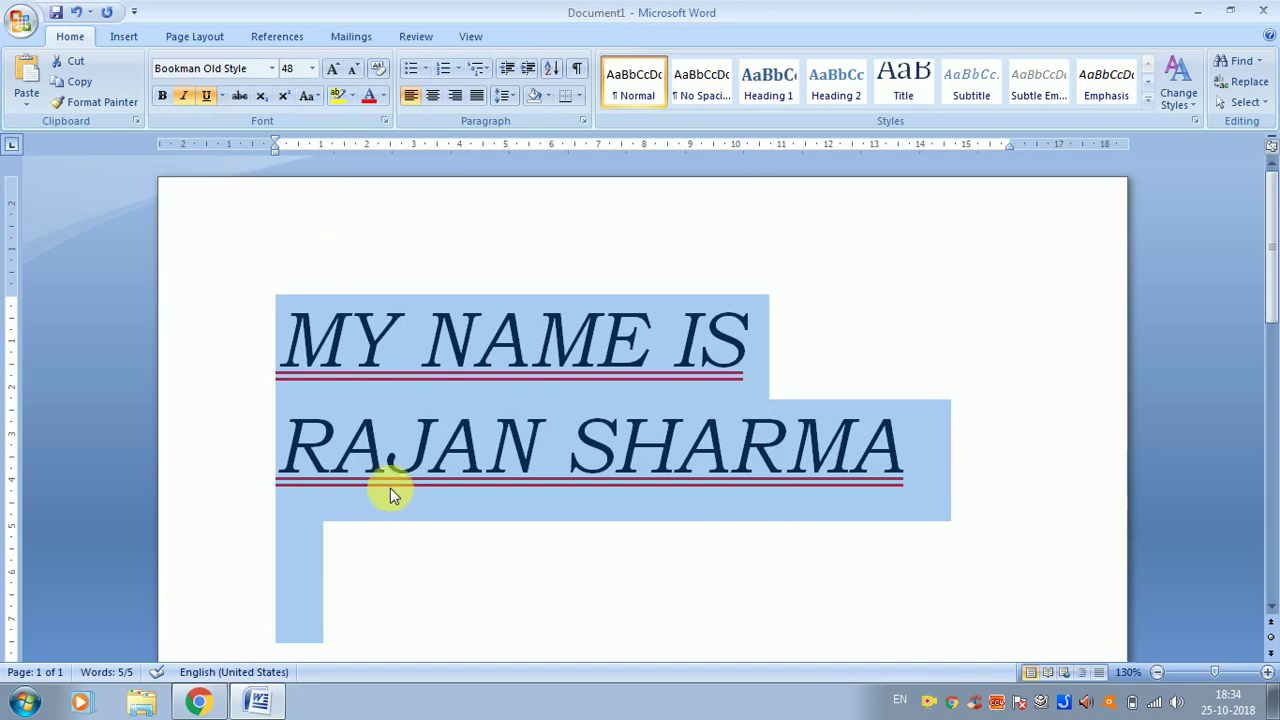
Switch the name sentence from all capitals to Capitalize Each Word
left_click(308, 97)
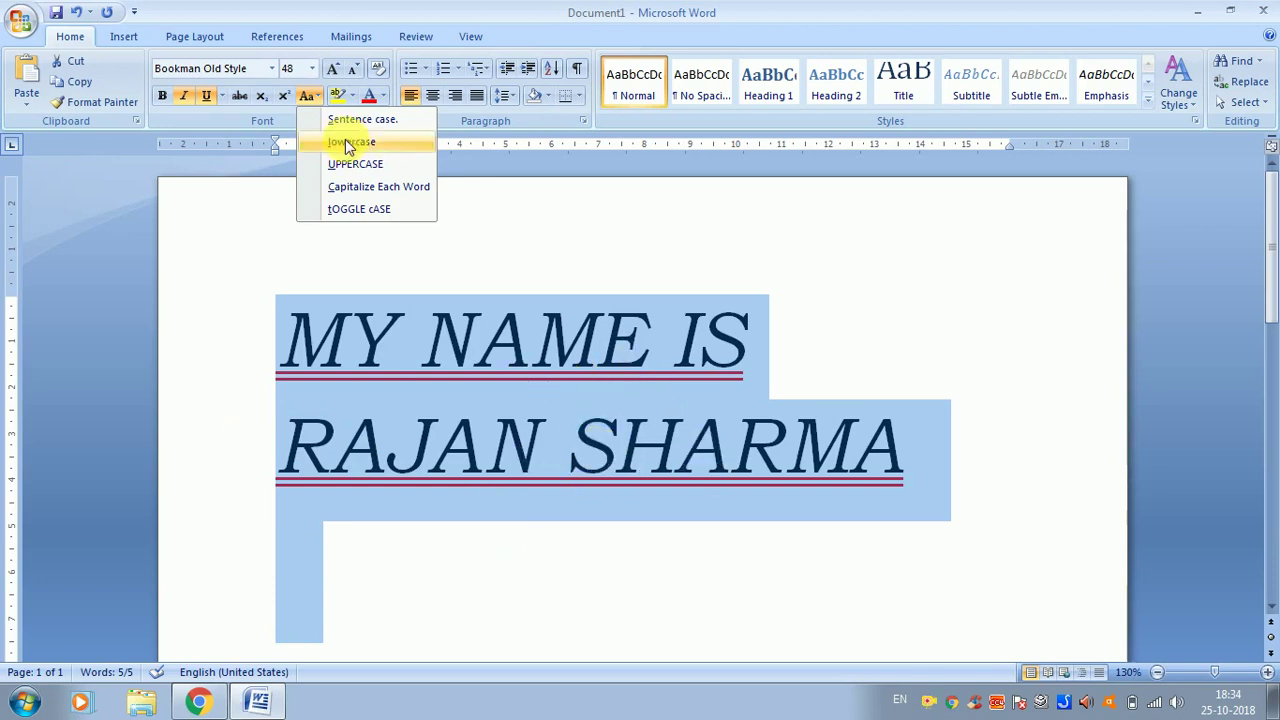
left_click(373, 190)
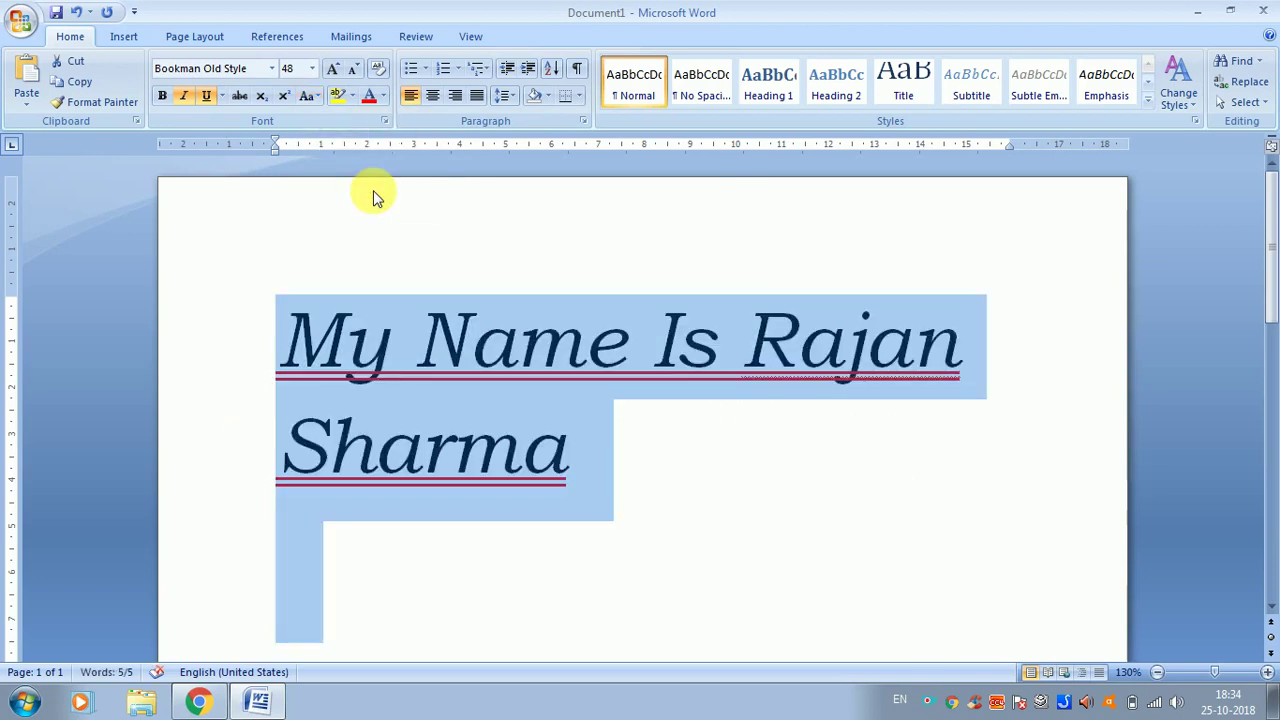
left_click(457, 460)
Select the capital M of My and I of Is, then reselect the two text lines
left_click_drag(287, 337, 458, 345)
left_click(430, 350)
left_click_drag(653, 345, 770, 355)
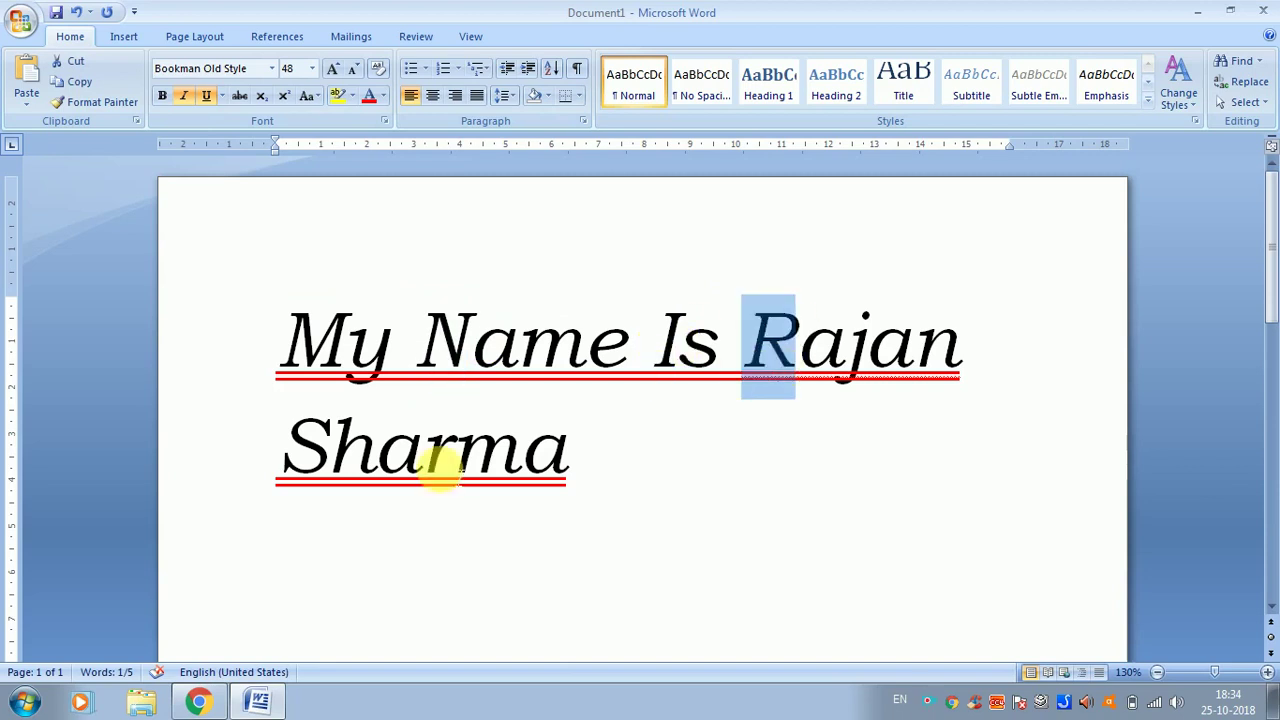
left_click(280, 455)
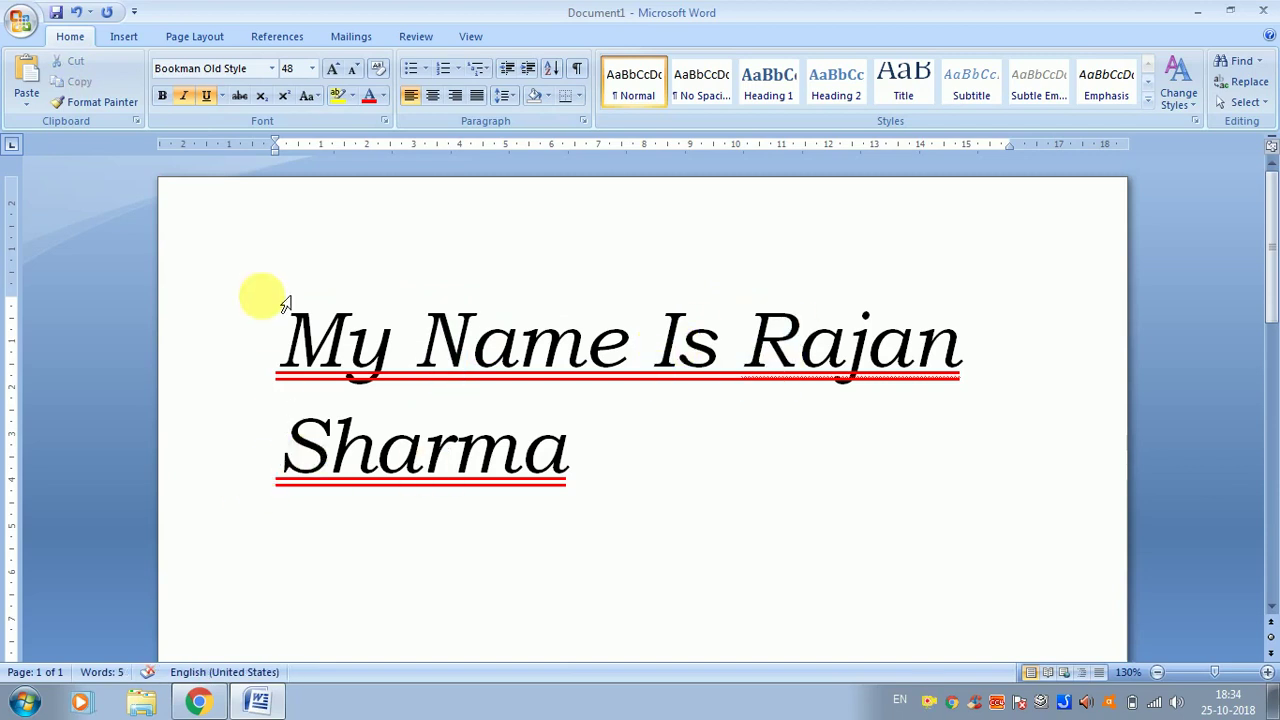
left_click_drag(285, 303, 586, 560)
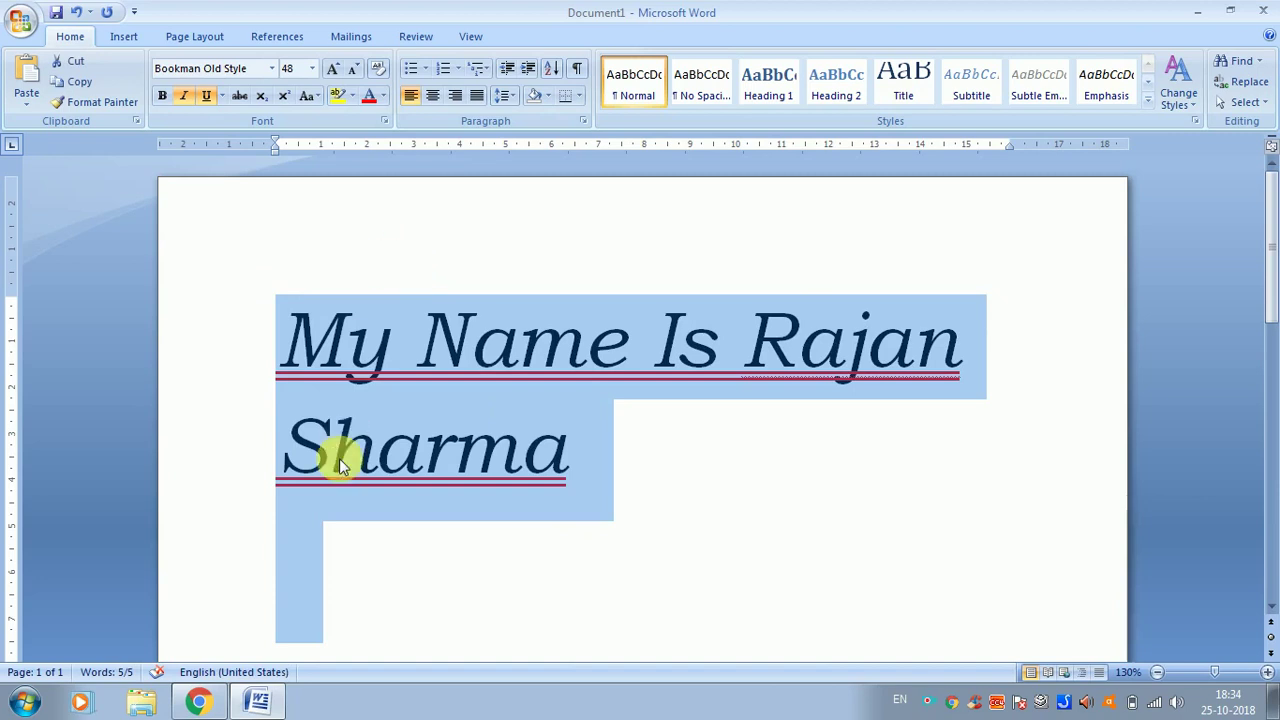
left_click_drag(339, 458, 339, 458)
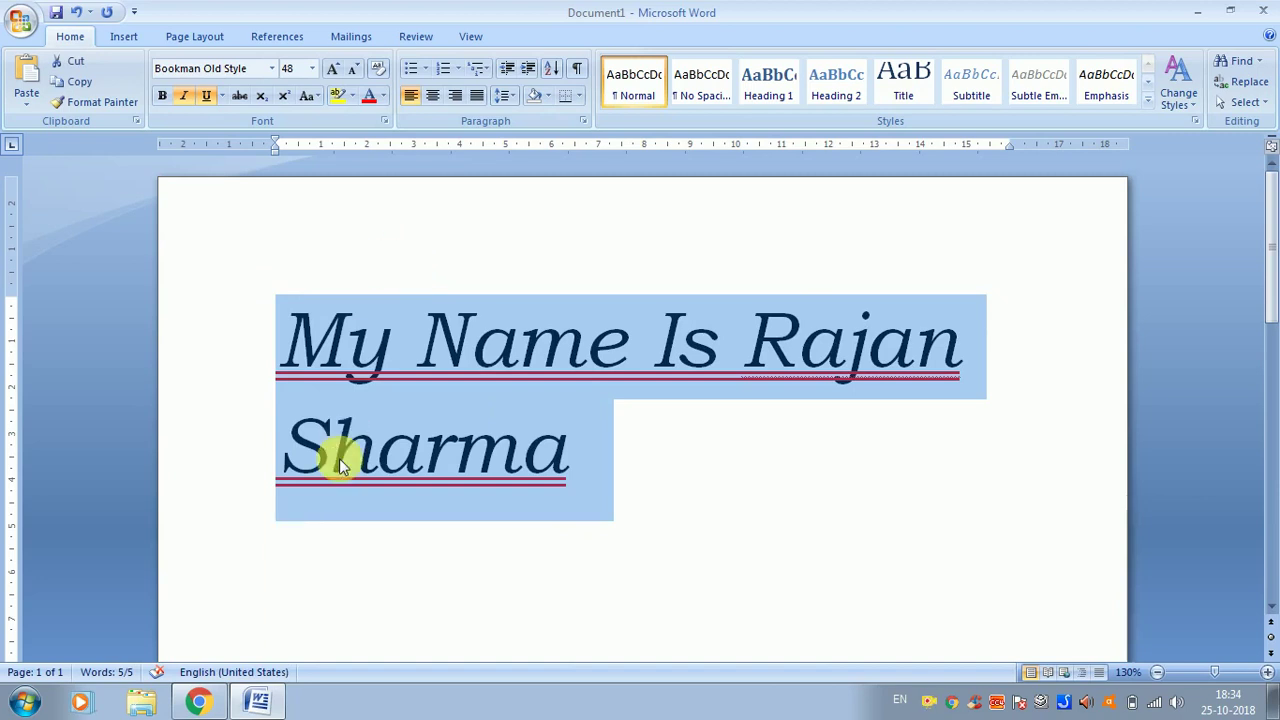
Invert the name sentence's letters with tOGGLE cASE, then restore it to Sentence case
left_click(308, 96)
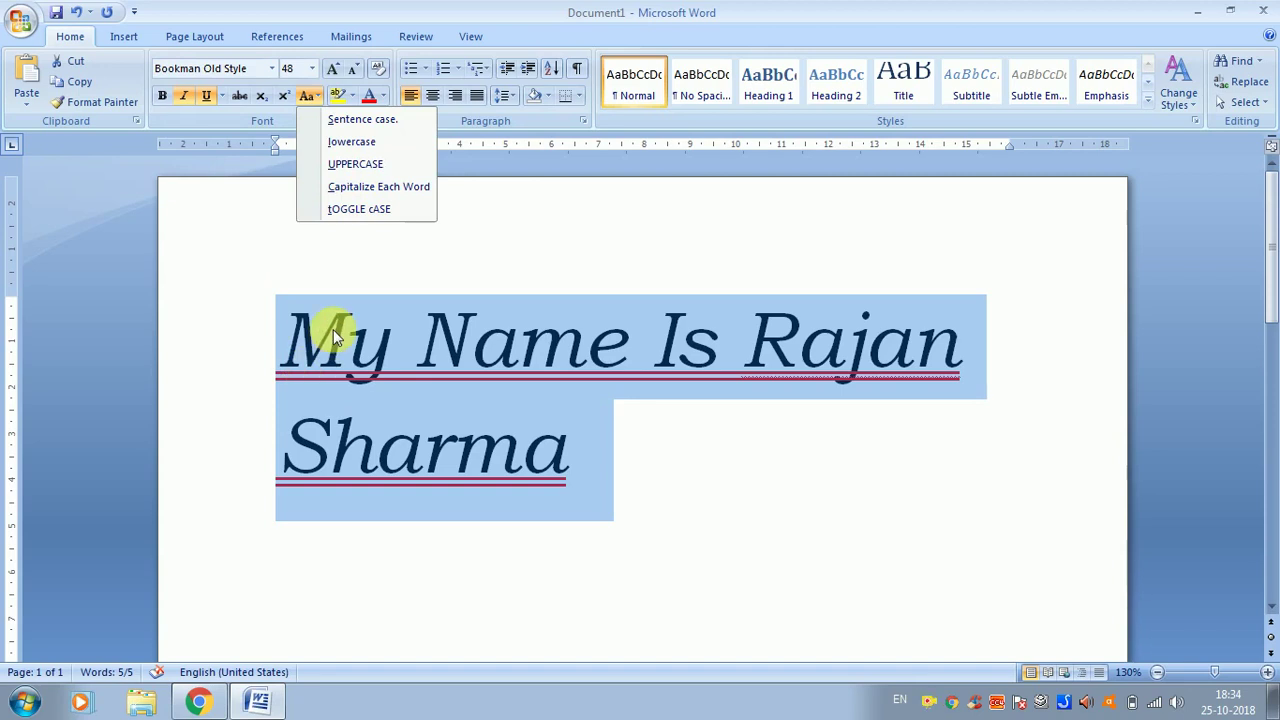
left_click(372, 209)
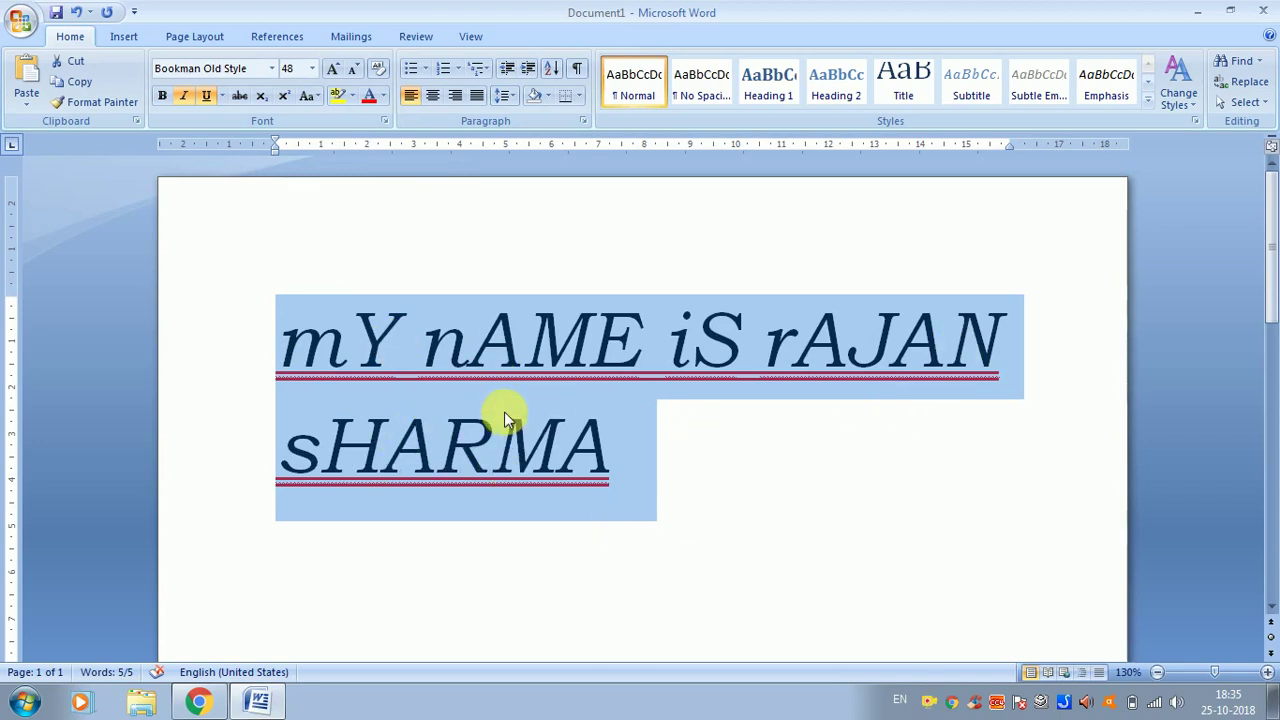
left_click(308, 95)
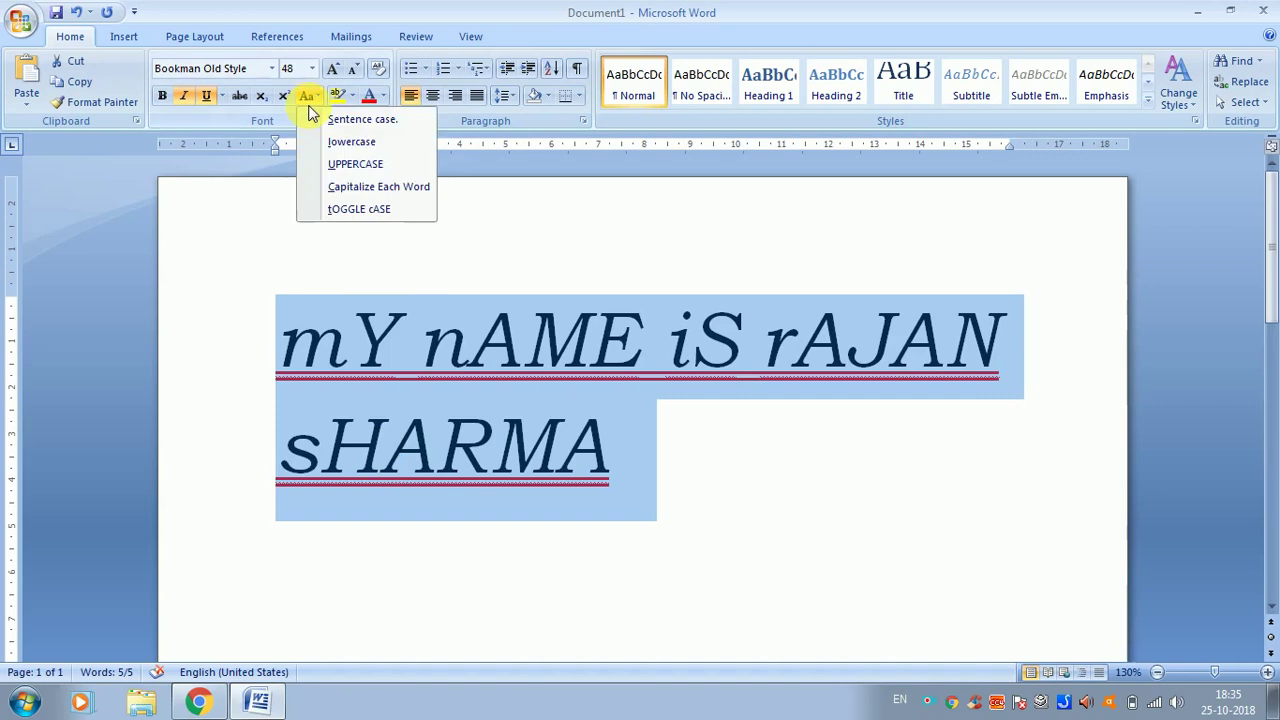
left_click(345, 121)
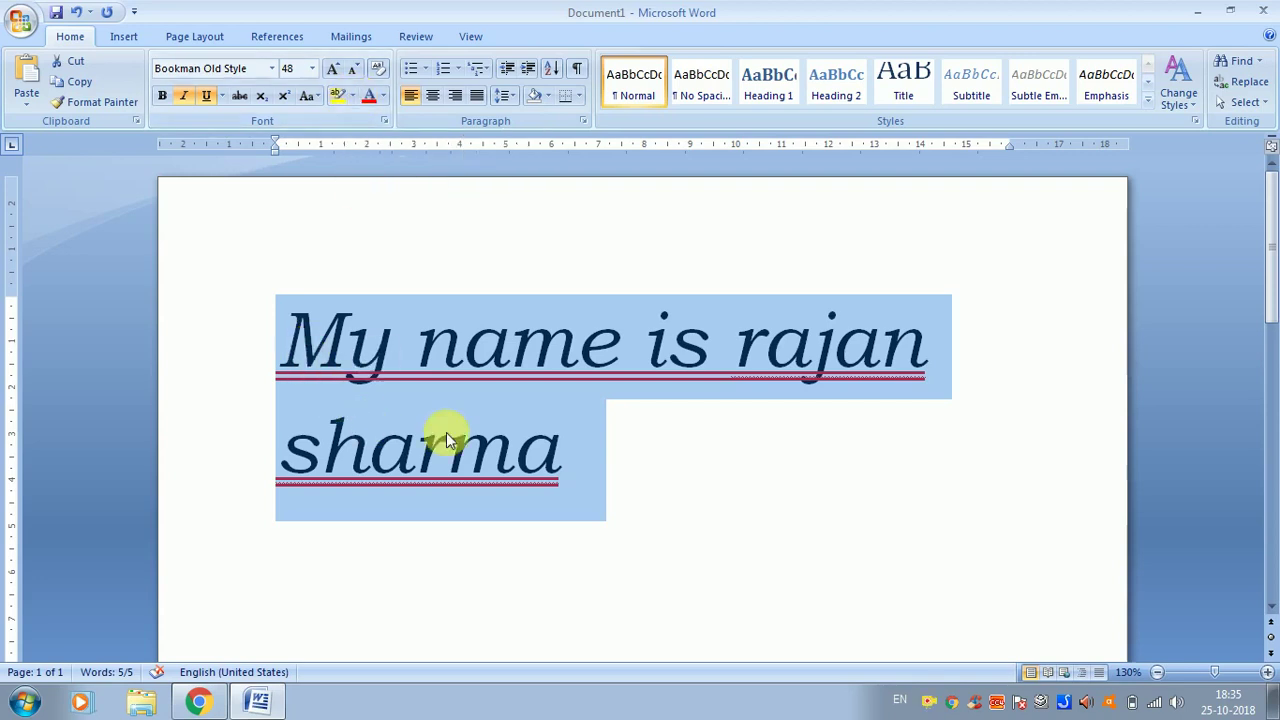
left_click(352, 96)
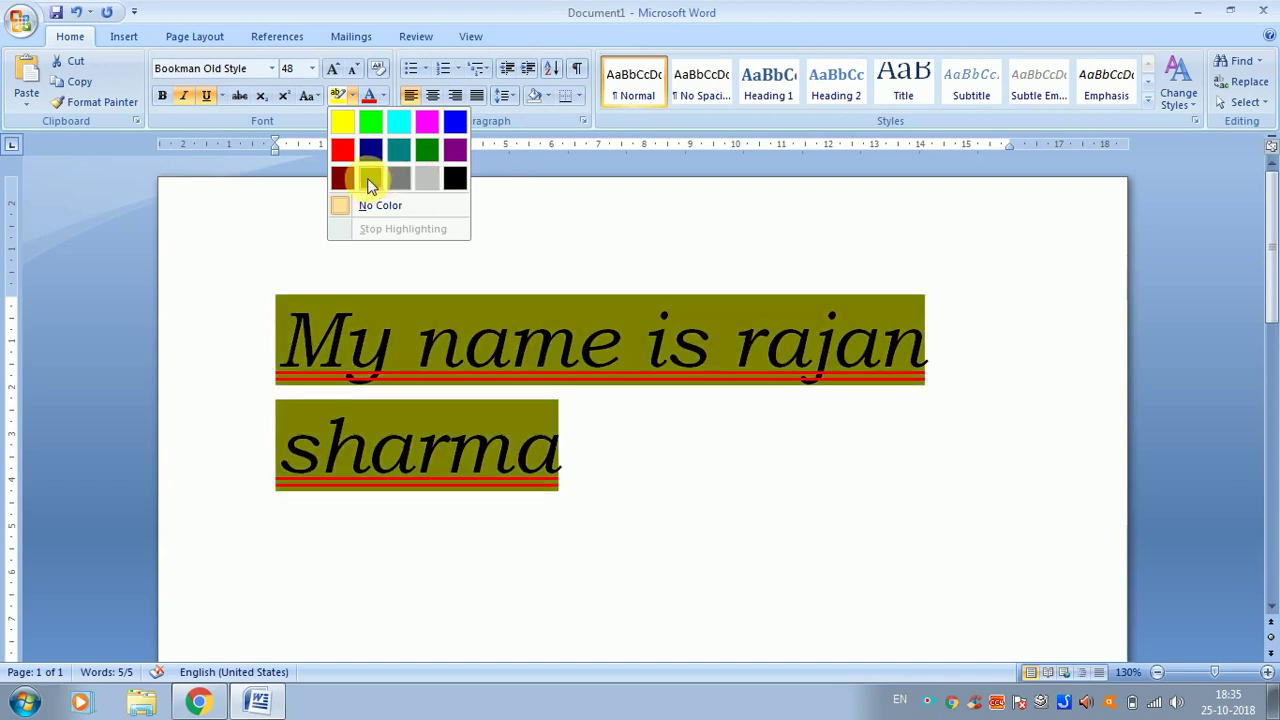
Apply a yellow highlight to the name sentence and reselect the whole sentence
left_click(345, 125)
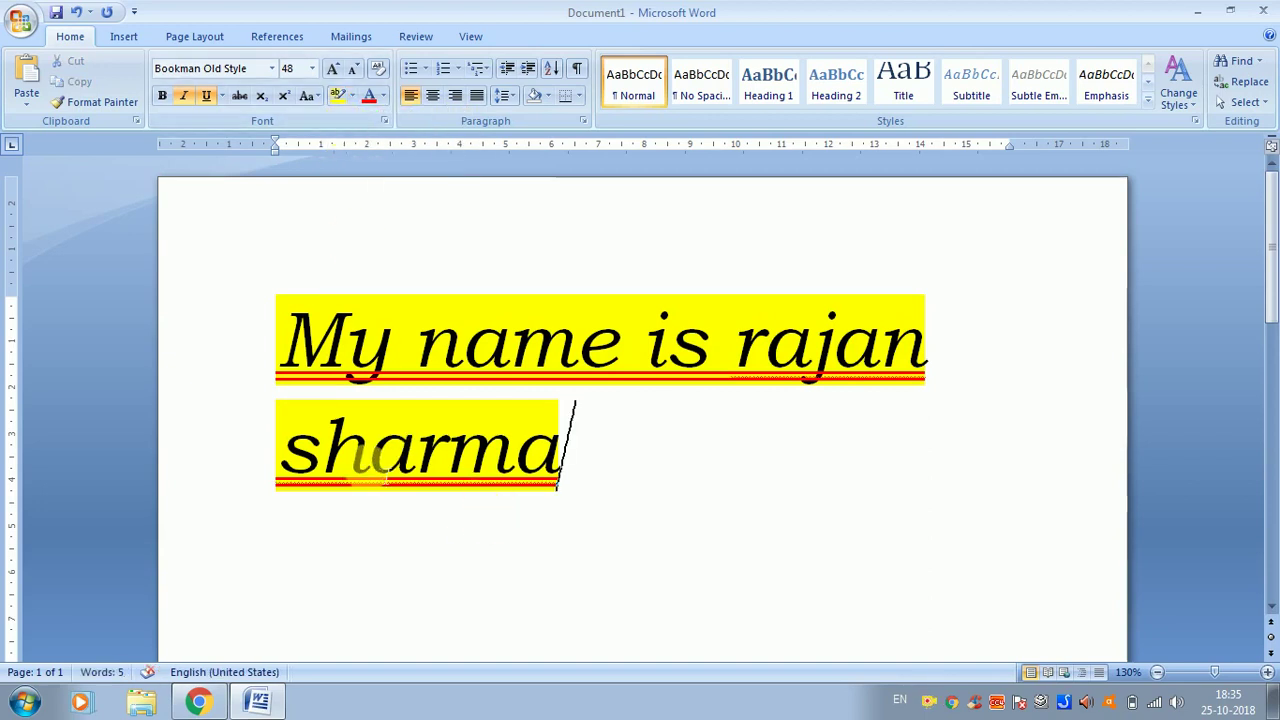
left_click_drag(262, 355, 591, 528)
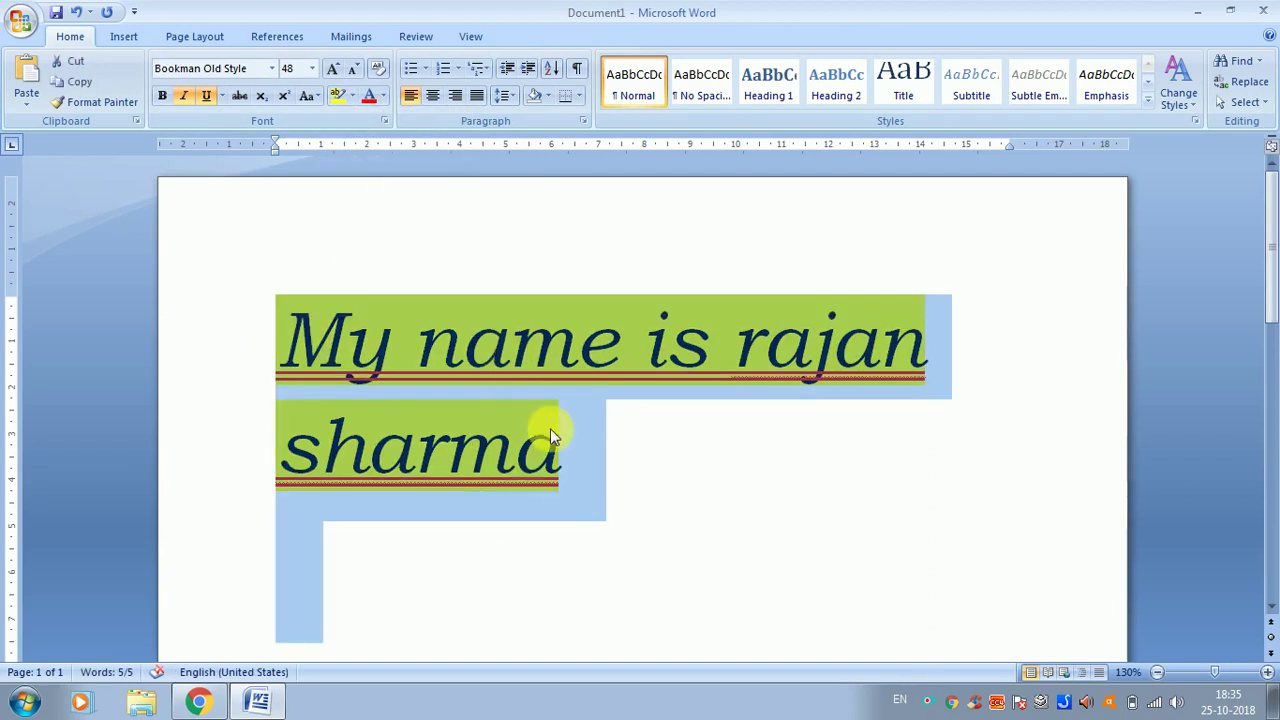
left_click(583, 450)
left_click_drag(575, 450, 286, 294)
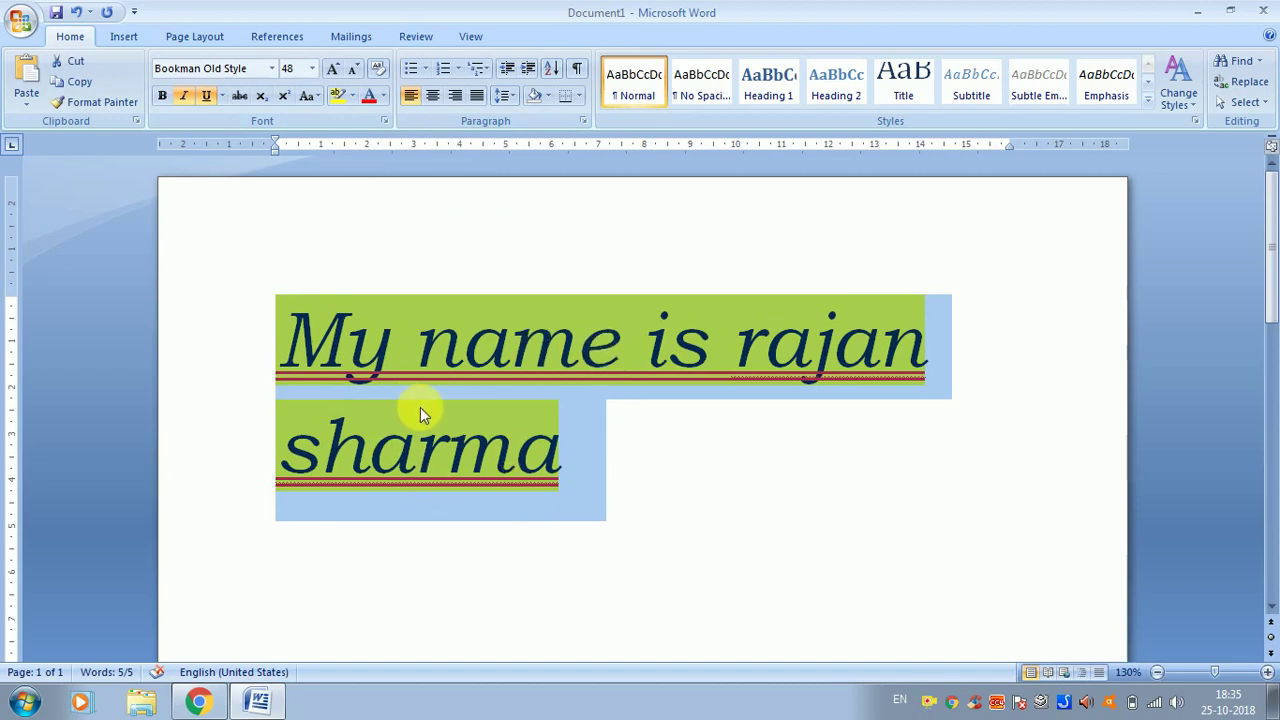
left_click(383, 95)
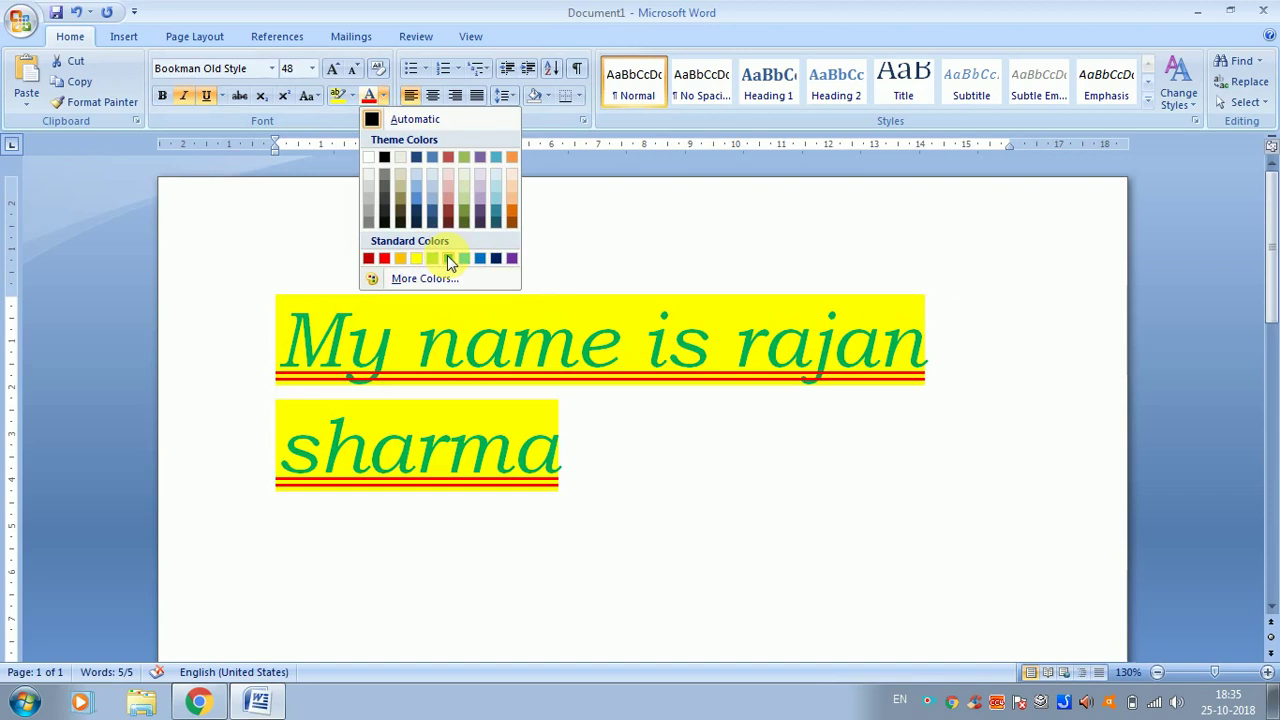
Colour the name sentence's text green
left_click(447, 258)
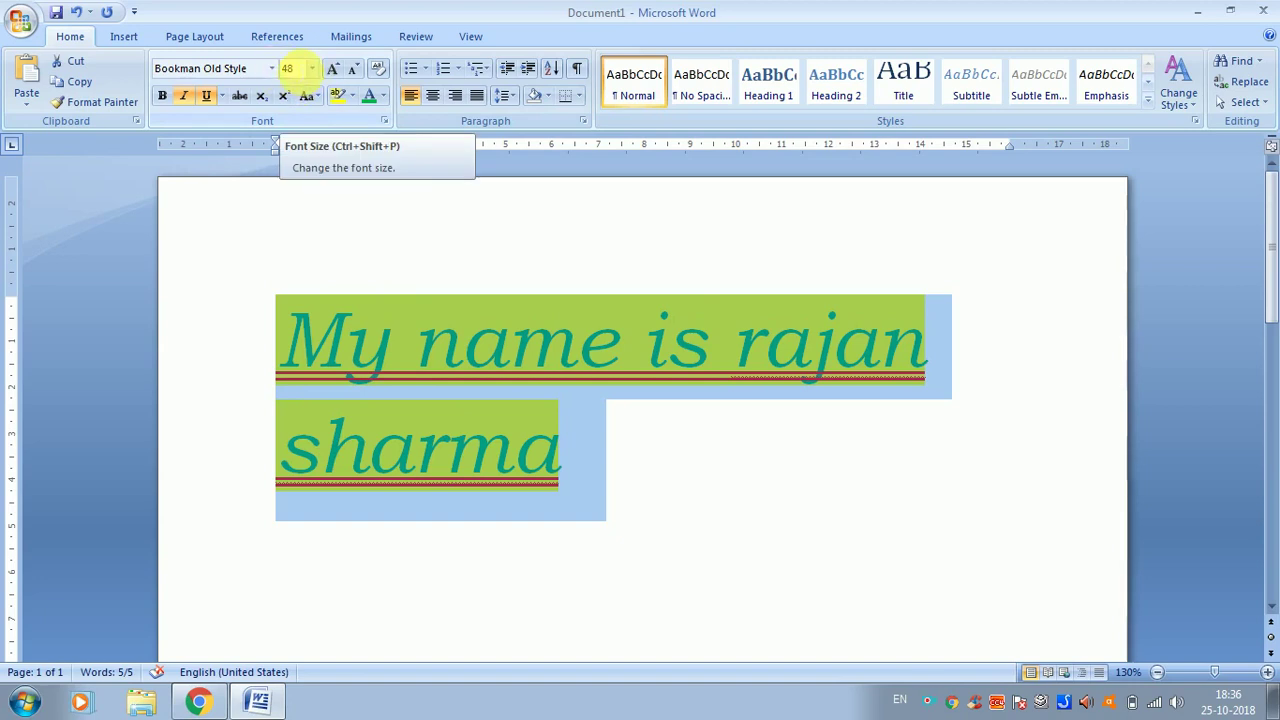
Clear all formatting so the sentence returns to plain Calibri (Body) 11
left_click(378, 72)
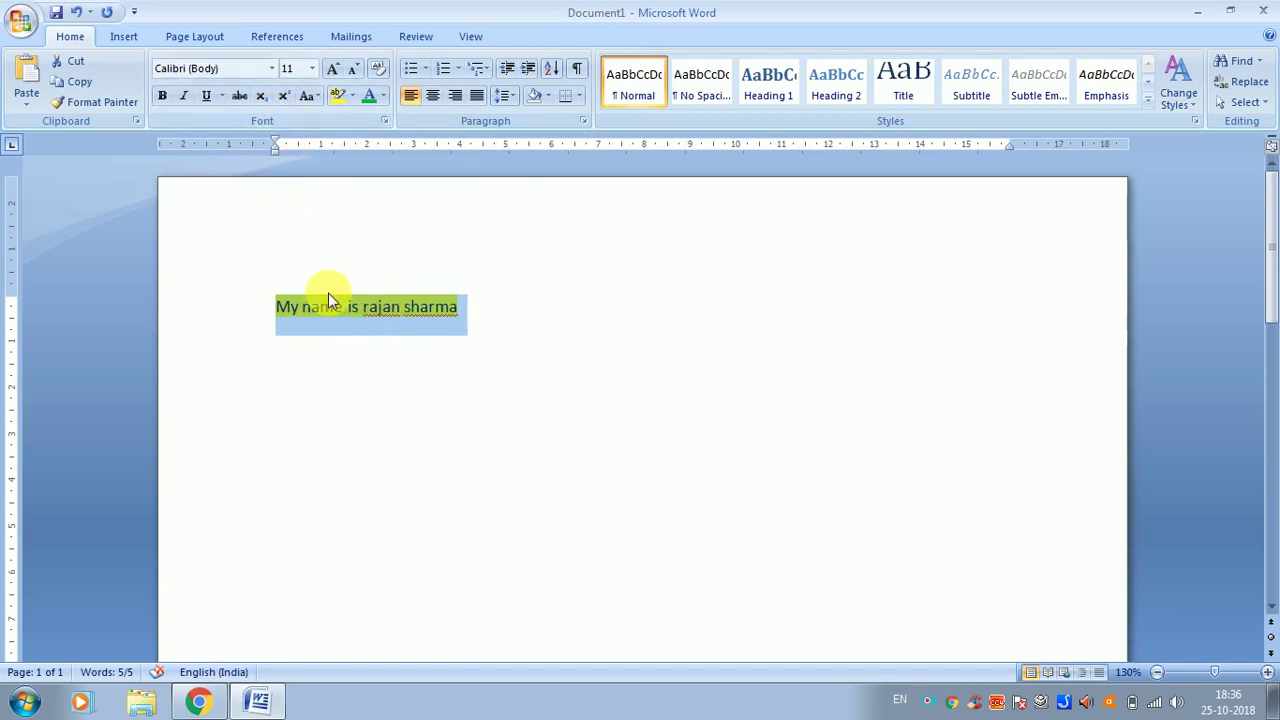
Remove the name sentence, leaving an empty page with Bookman Old Style 48 active
key("ctrl+z")
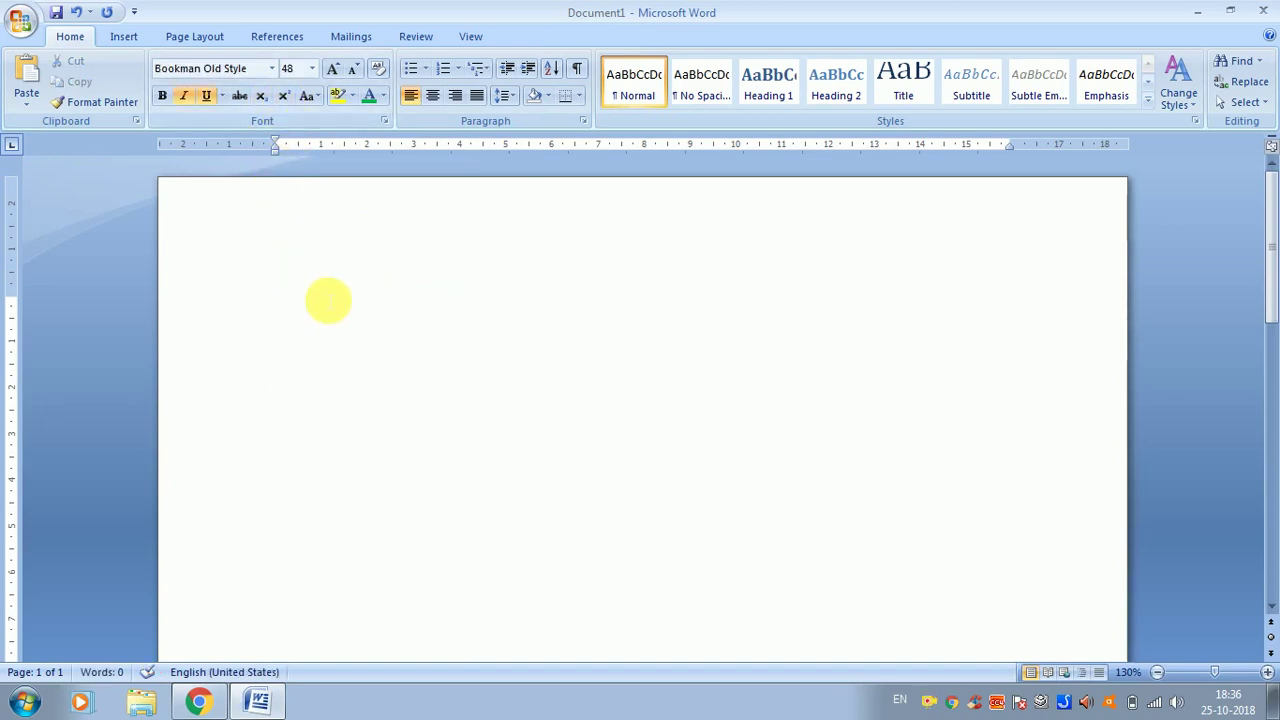
Turn off italic and underline, then write 10th with a superscript th
left_click(183, 96)
left_click(205, 96)
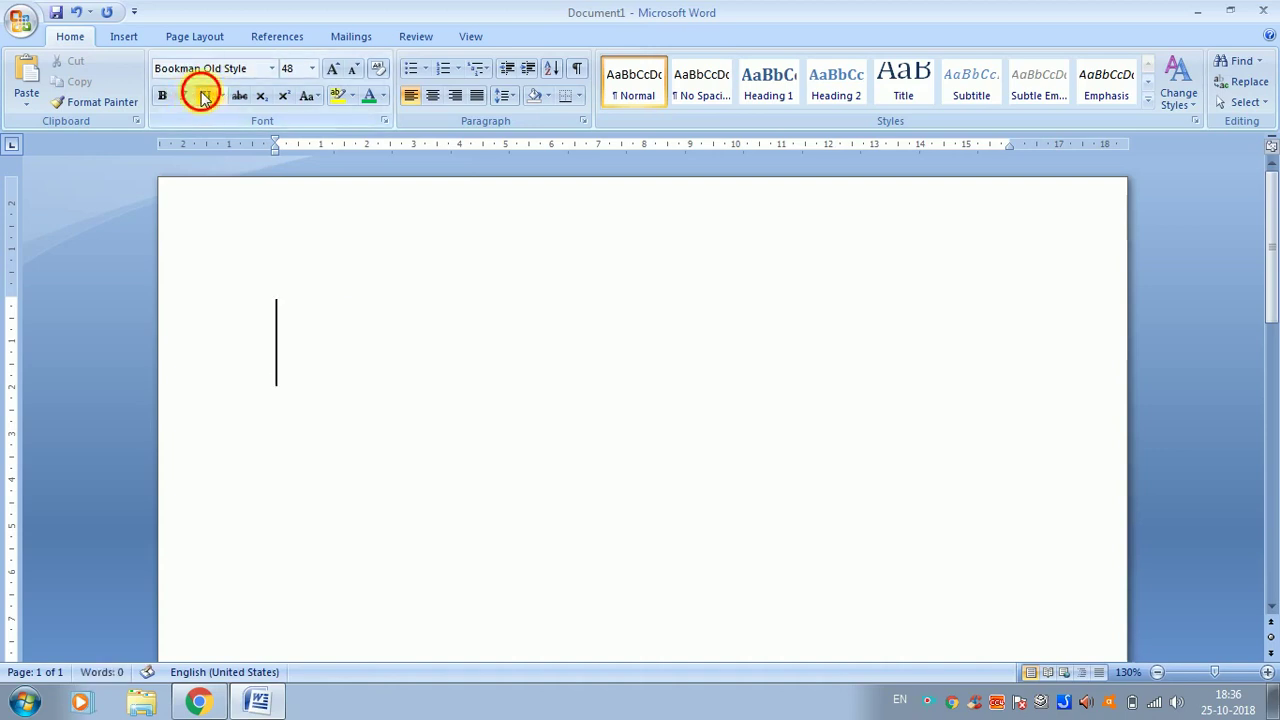
type("1")
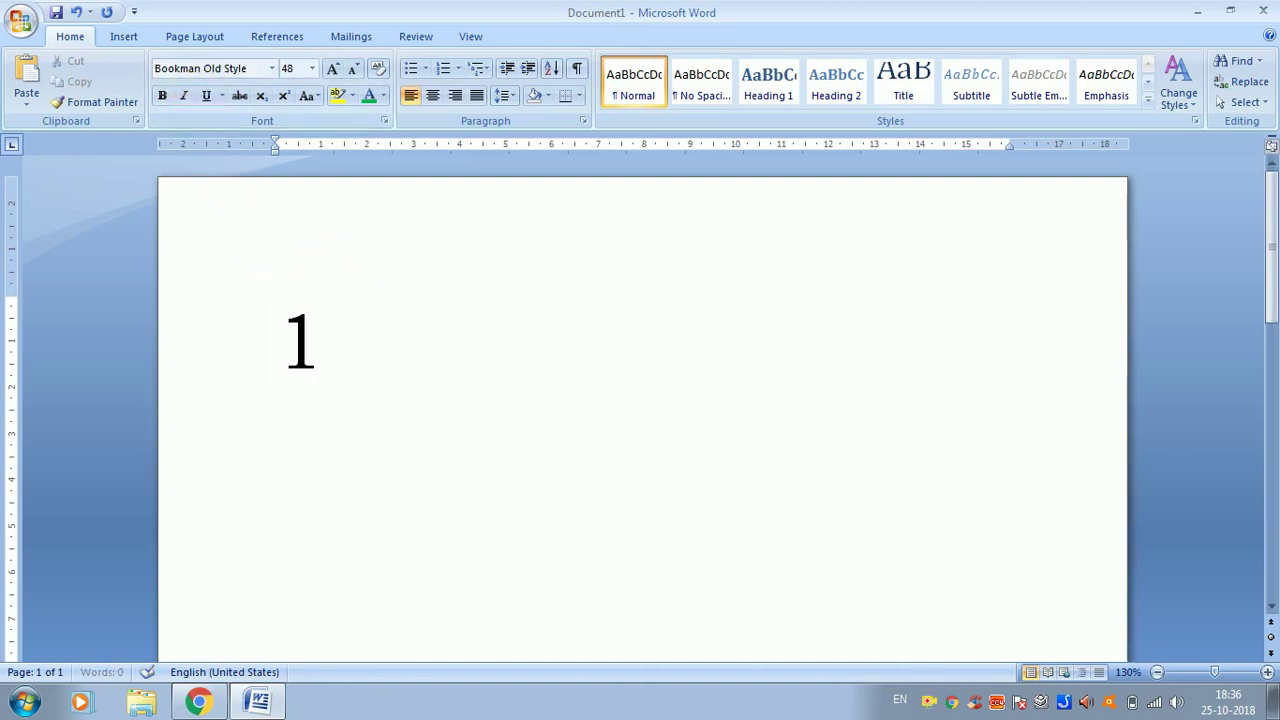
type("0")
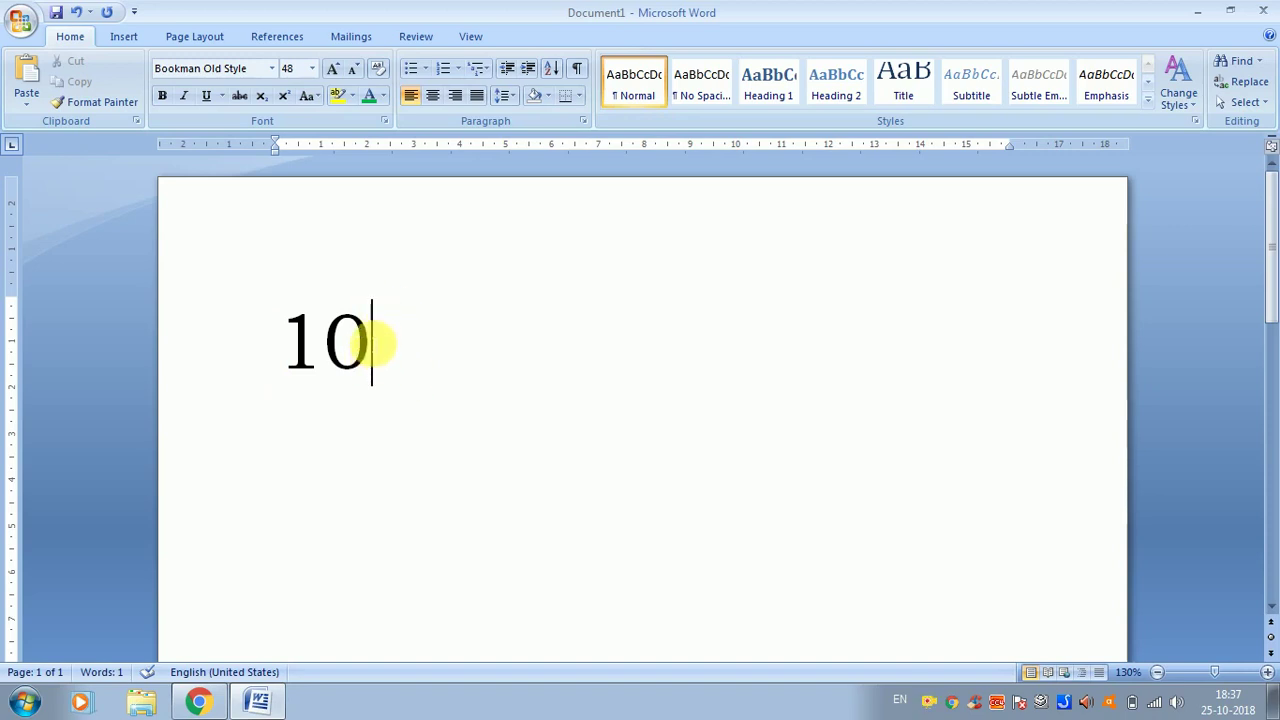
type("th")
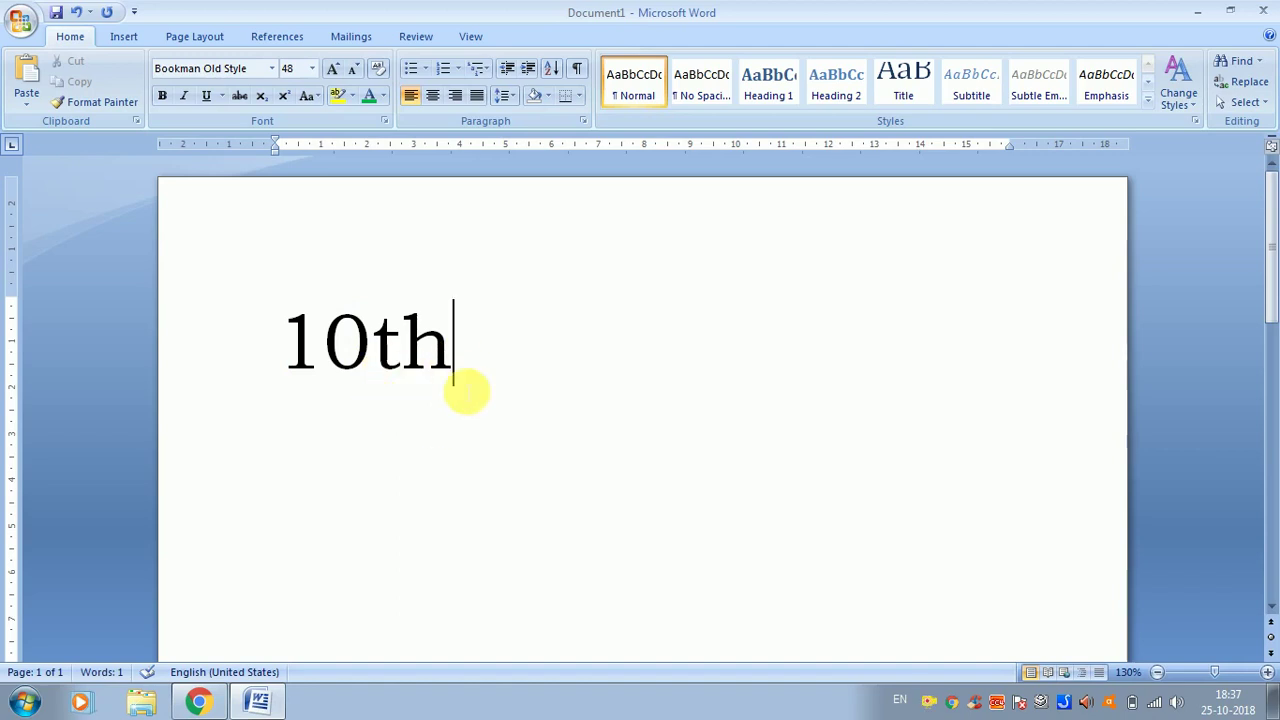
key("BackSpace")
key("BackSpace")
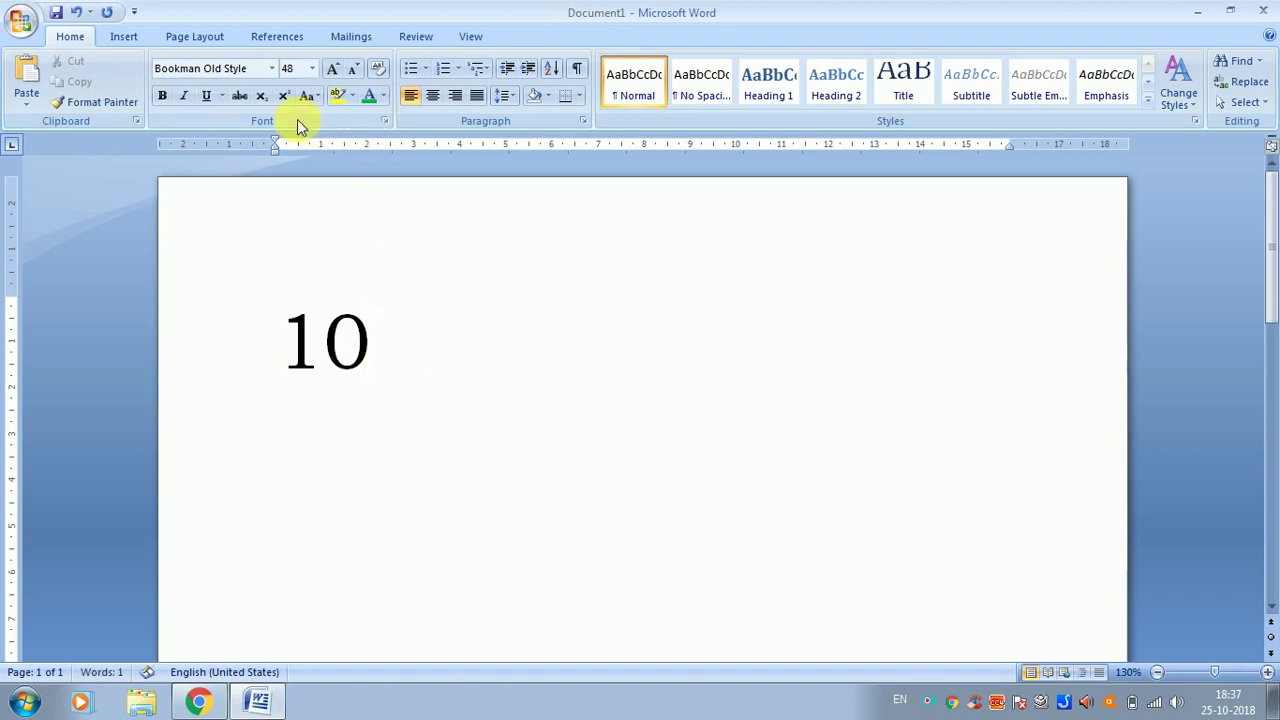
left_click(284, 96)
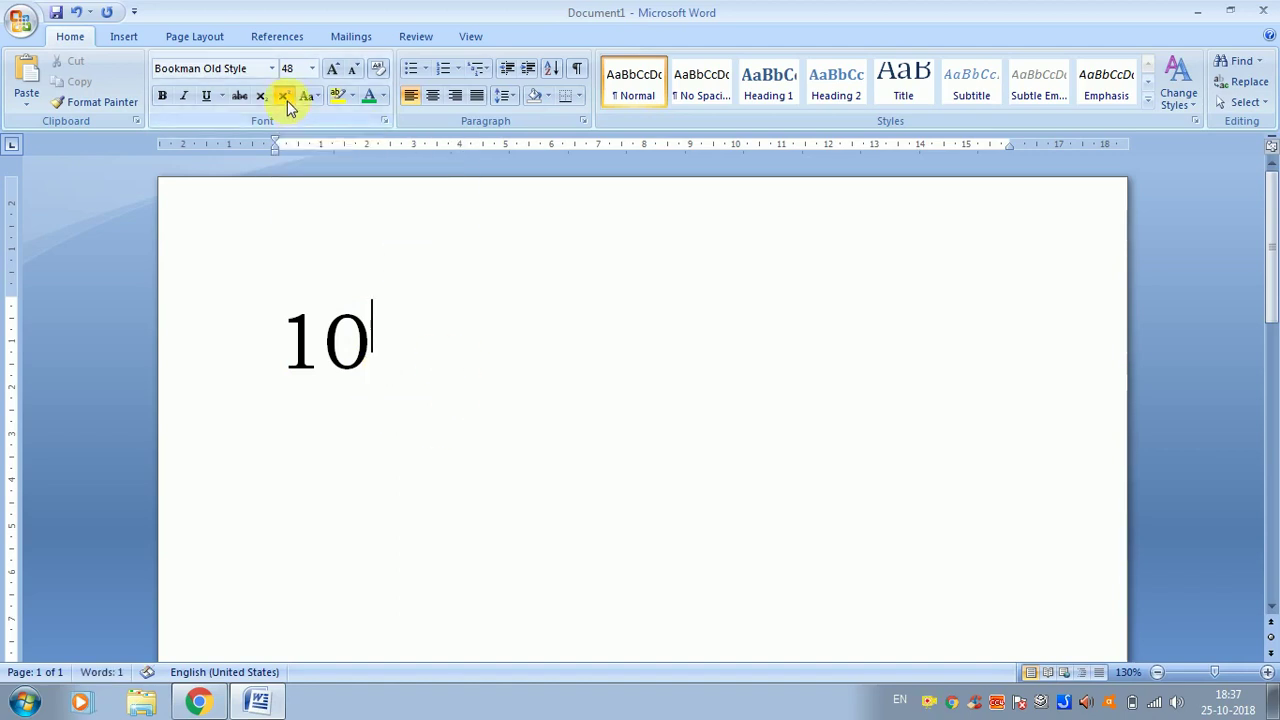
type("th")
left_click(284, 96)
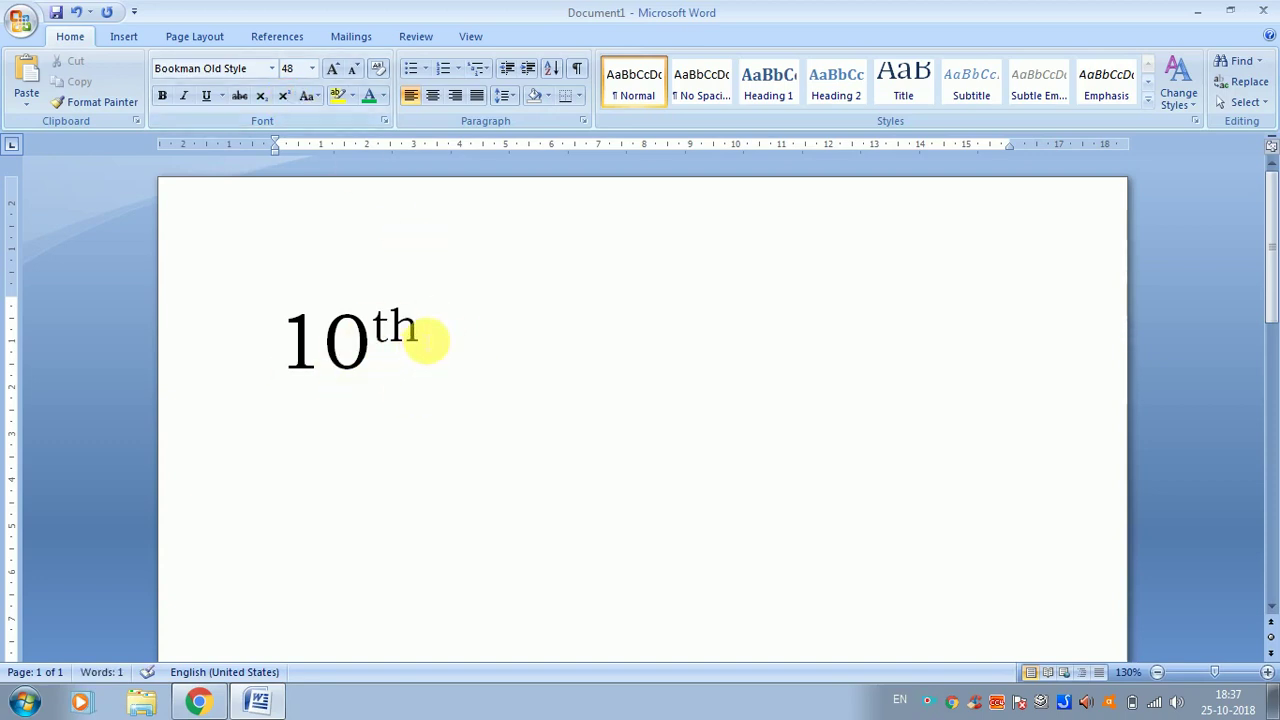
Delete the 10th example and write 2² with a superscript exponent
left_click_drag(429, 337, 194, 360)
key("BackSpace")
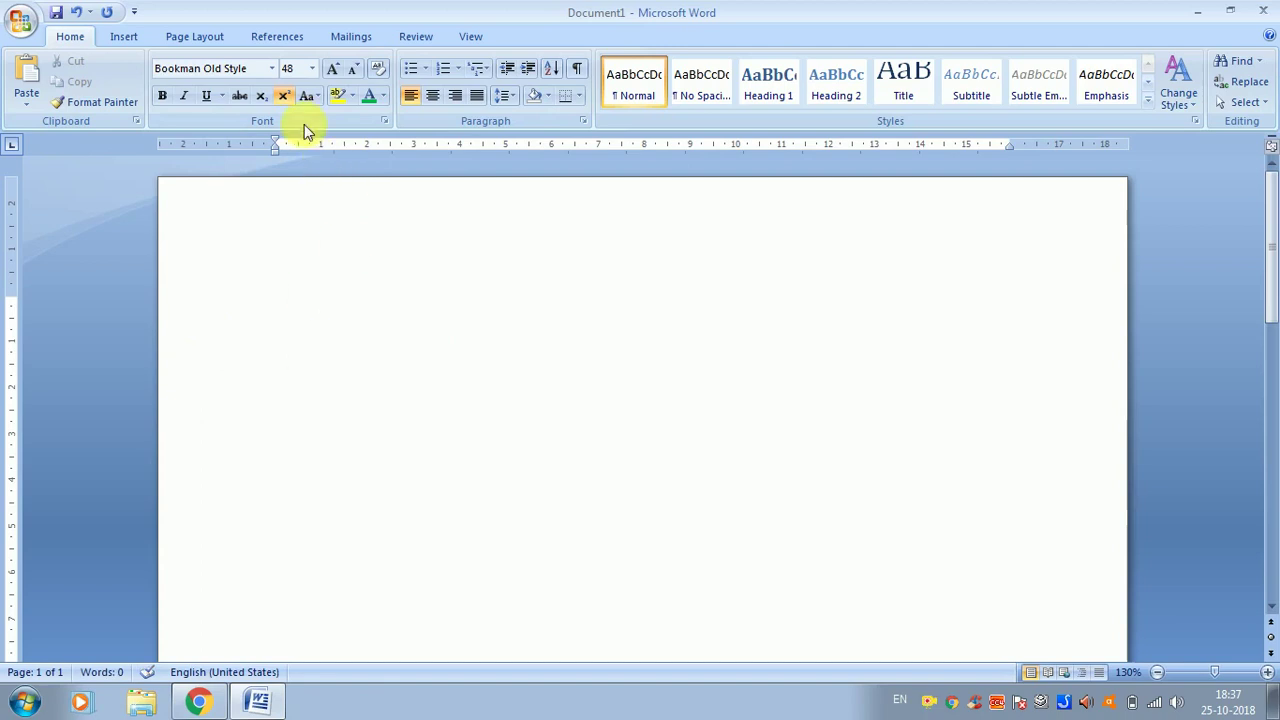
left_click(284, 96)
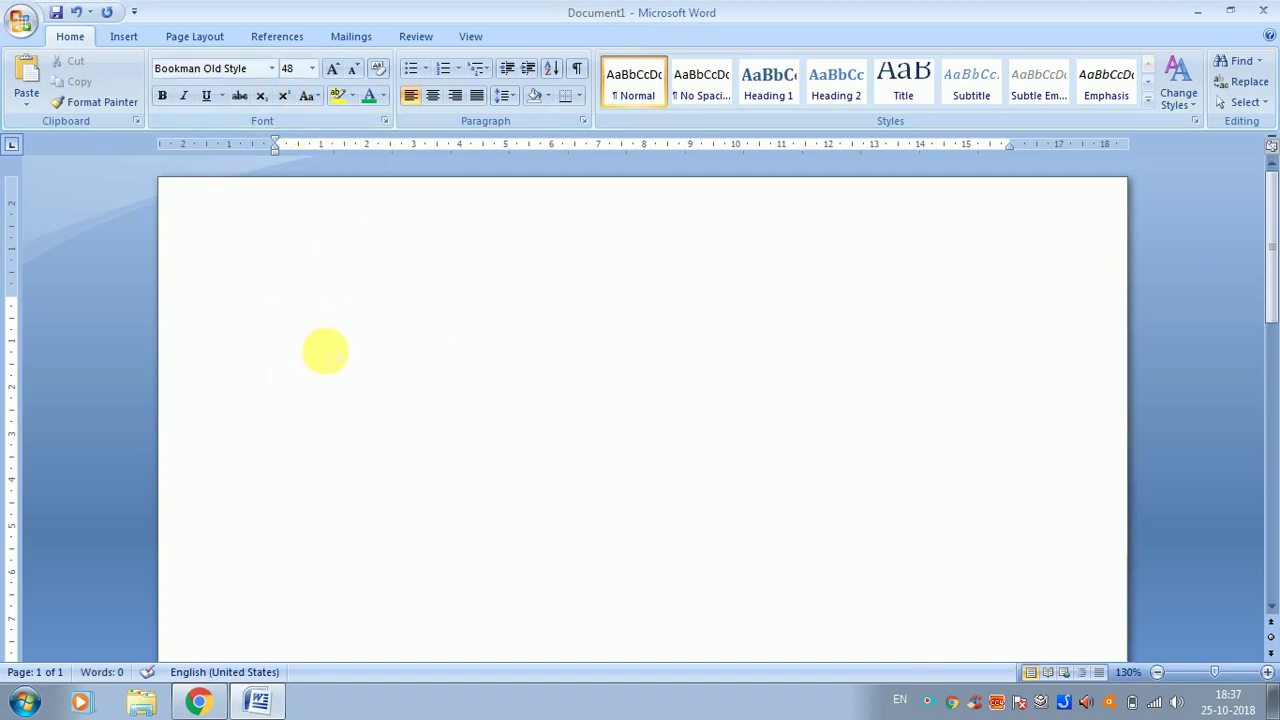
type("2")
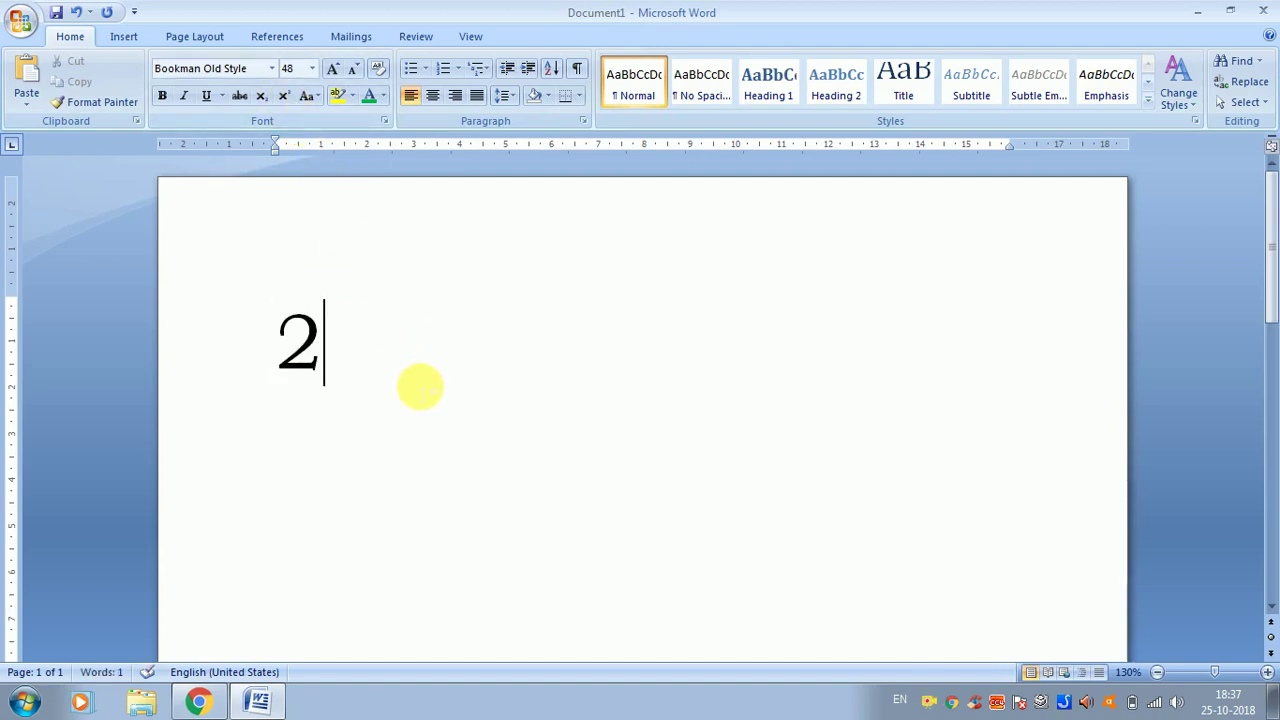
type("2")
key("BackSpace")
key("BackSpace")
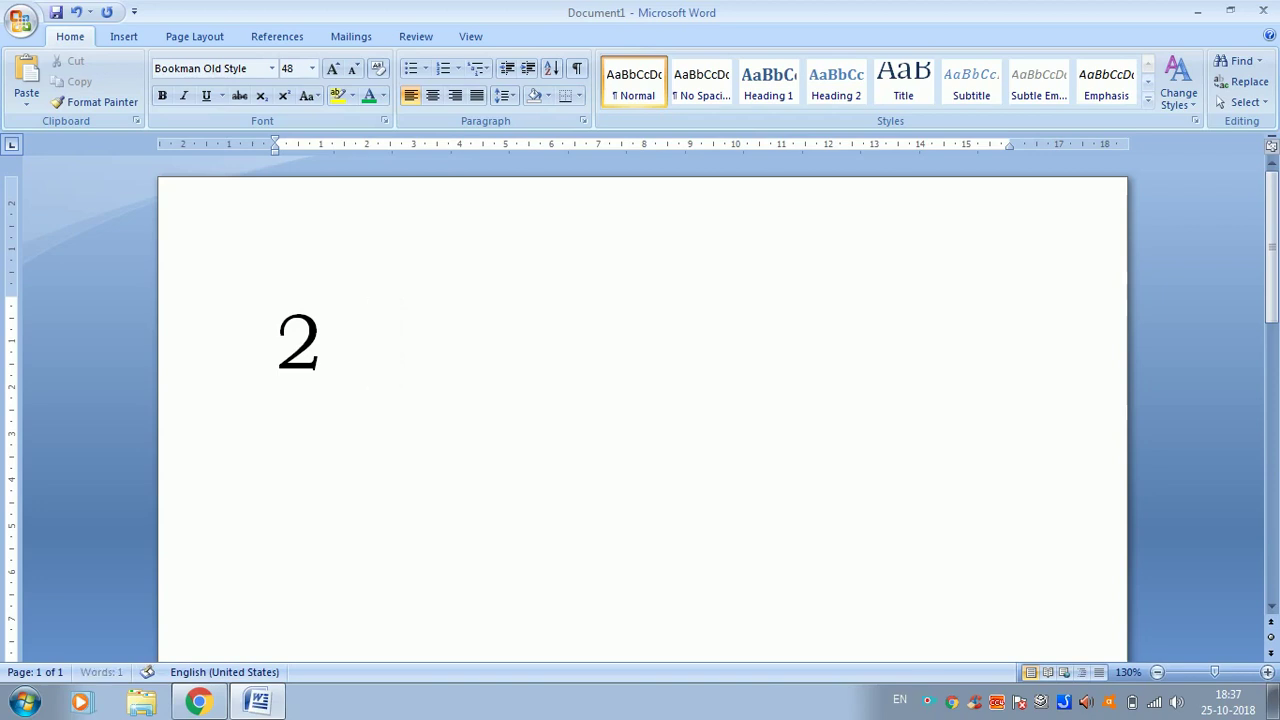
left_click(285, 98)
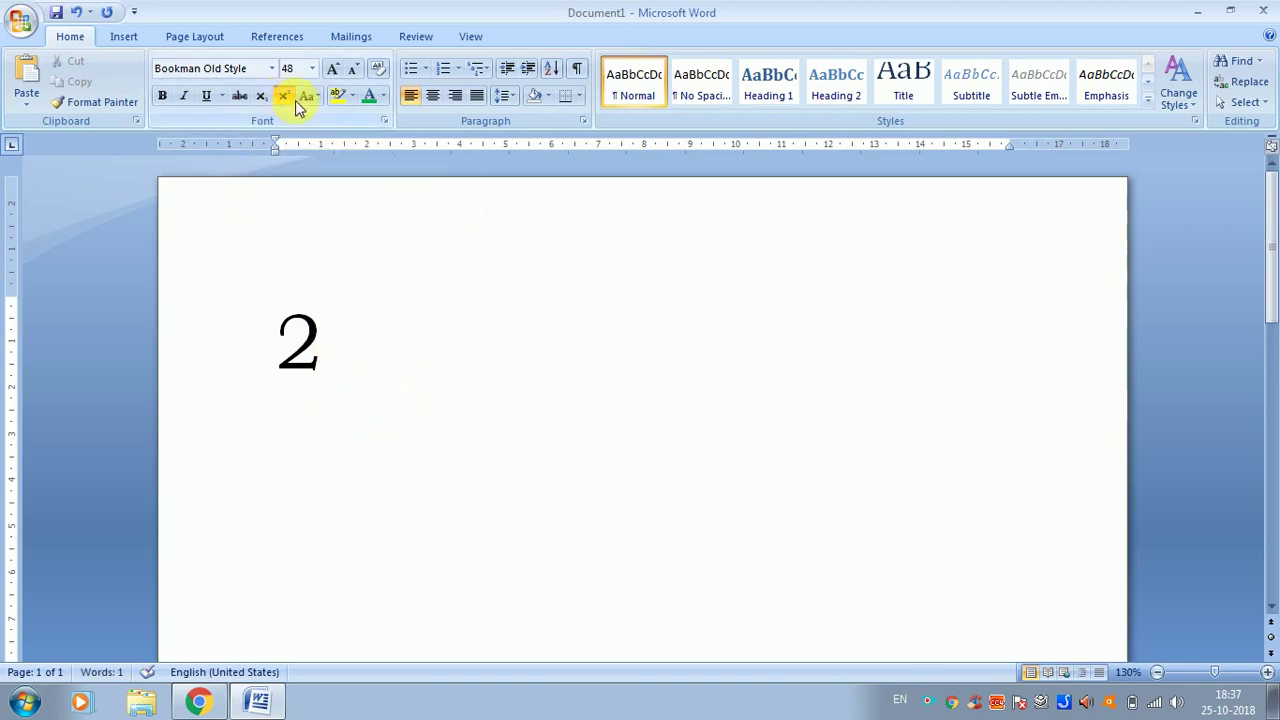
type("2")
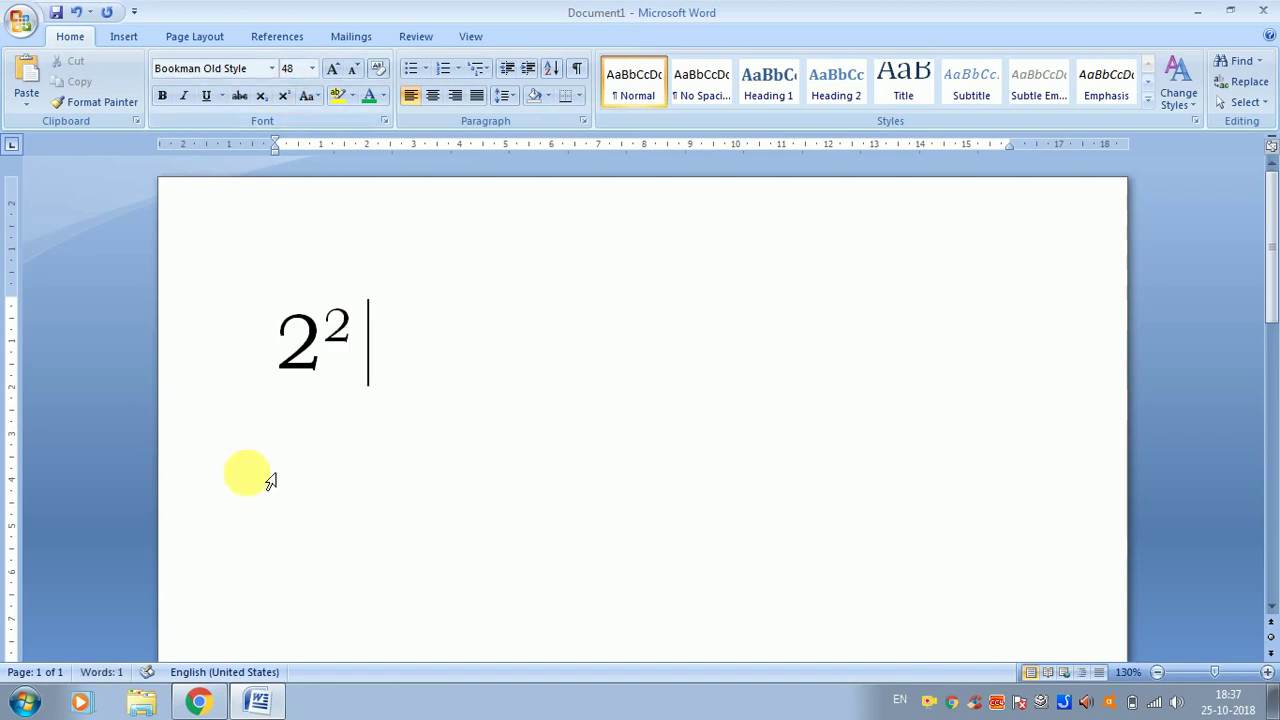
Delete the 2² example and type 10 in its place
left_click_drag(352, 328, 275, 362)
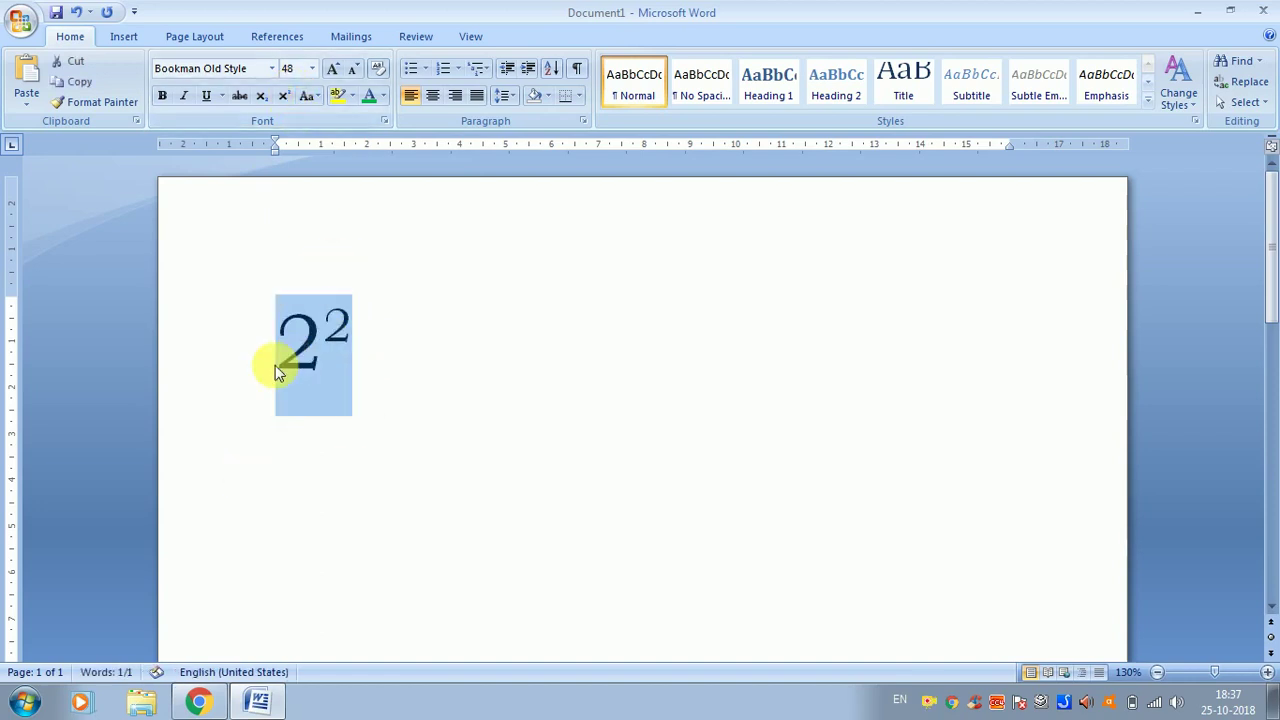
left_click(350, 410)
left_click_drag(363, 346, 287, 375)
key("Delete")
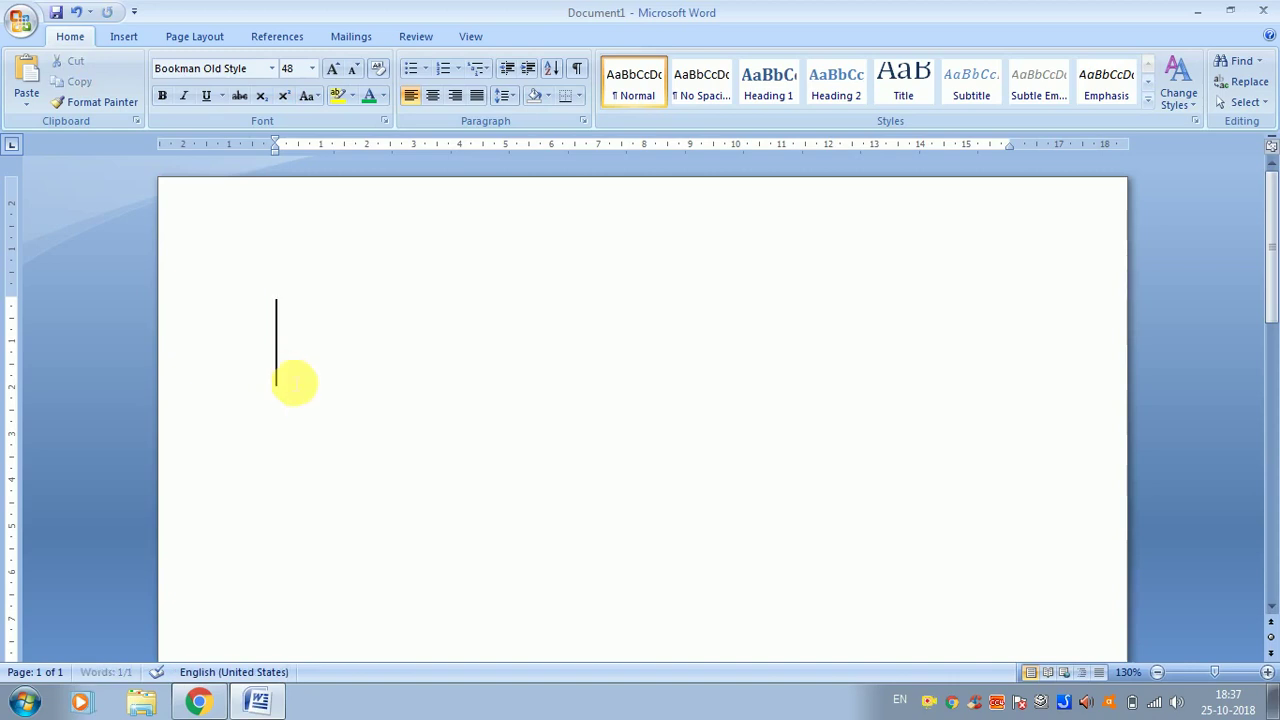
type("10")
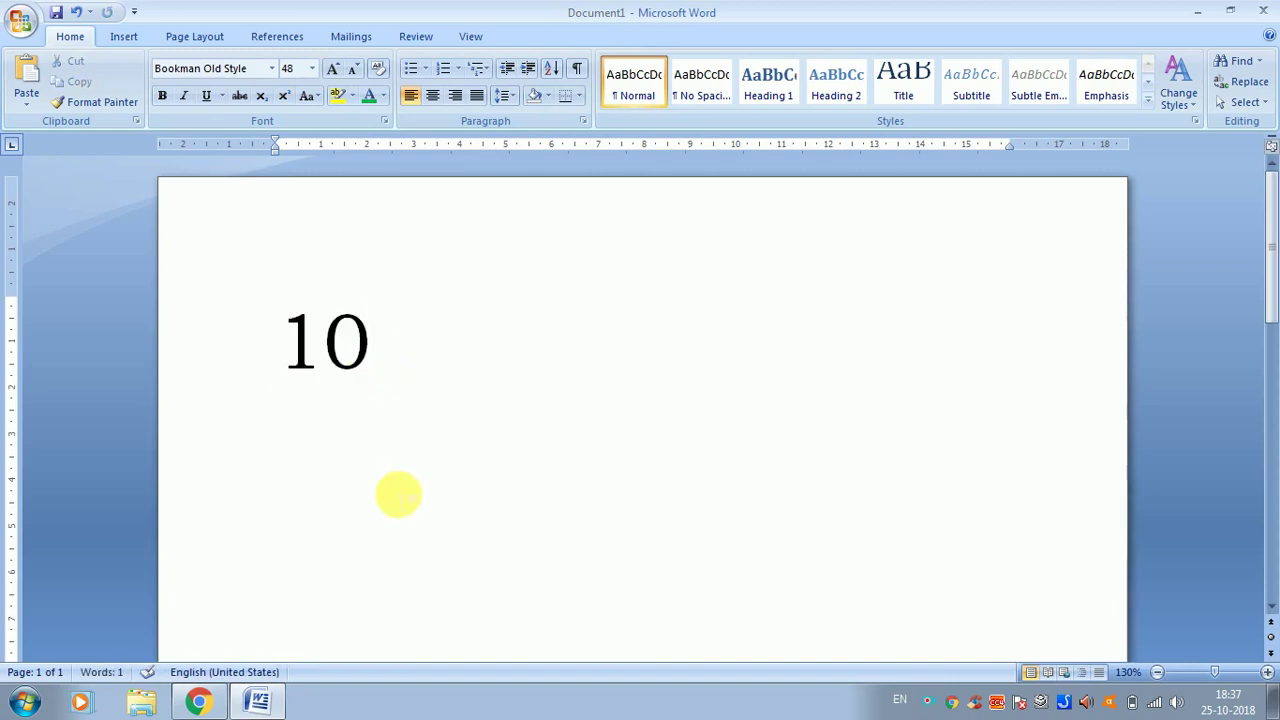
Complete 10₂ with a subscript 2, delete it, and switch to YouTube in Chrome
left_click(266, 101)
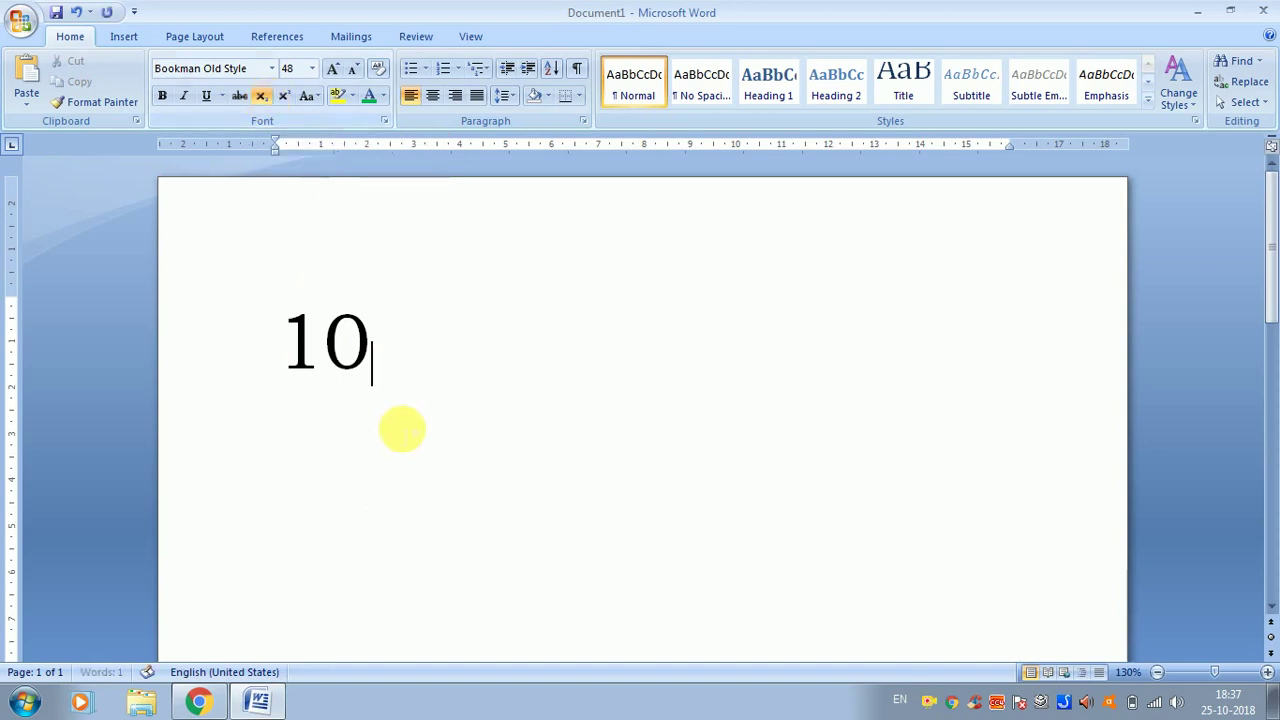
type("2")
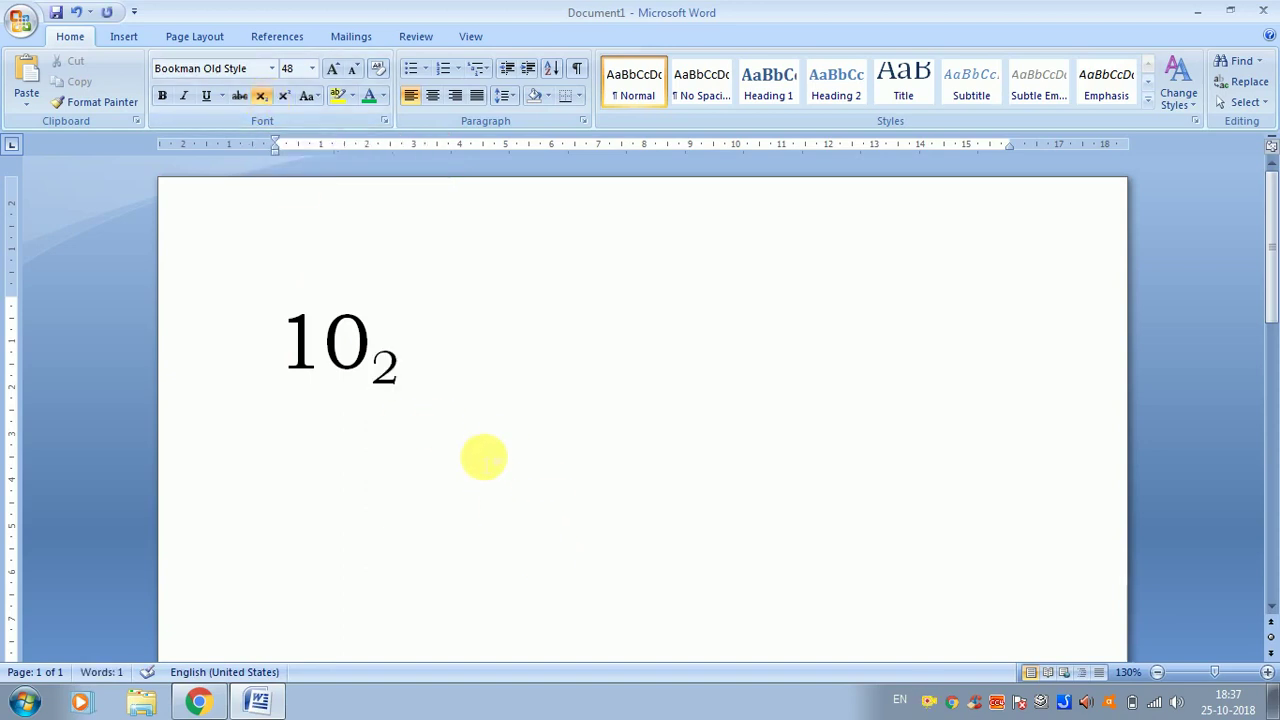
left_click(432, 353)
left_click_drag(432, 353, 267, 301)
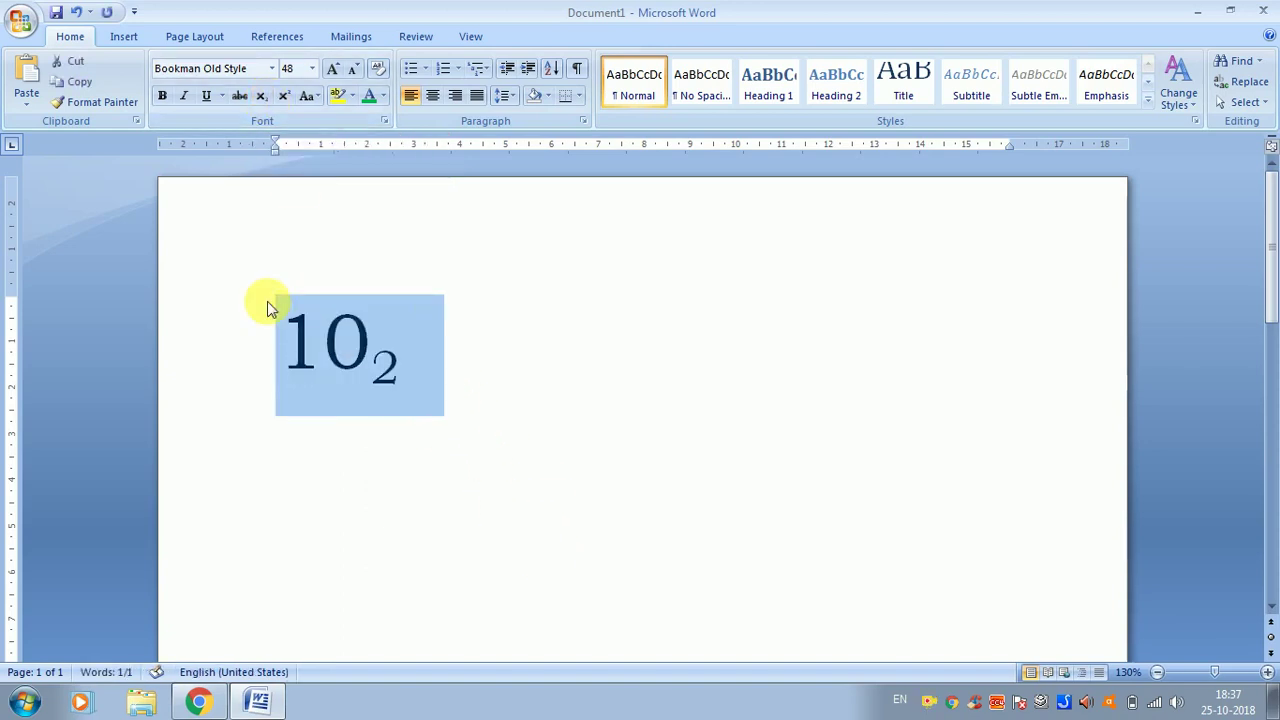
key("Delete")
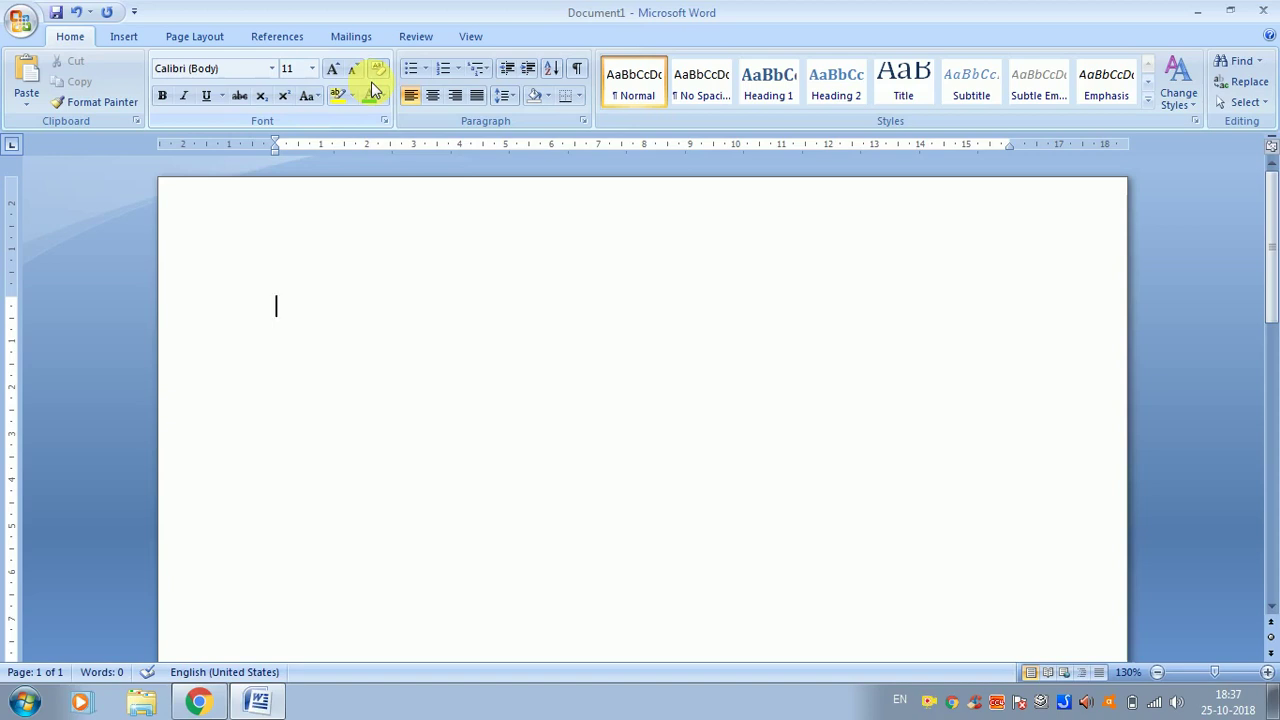
left_click(199, 701)
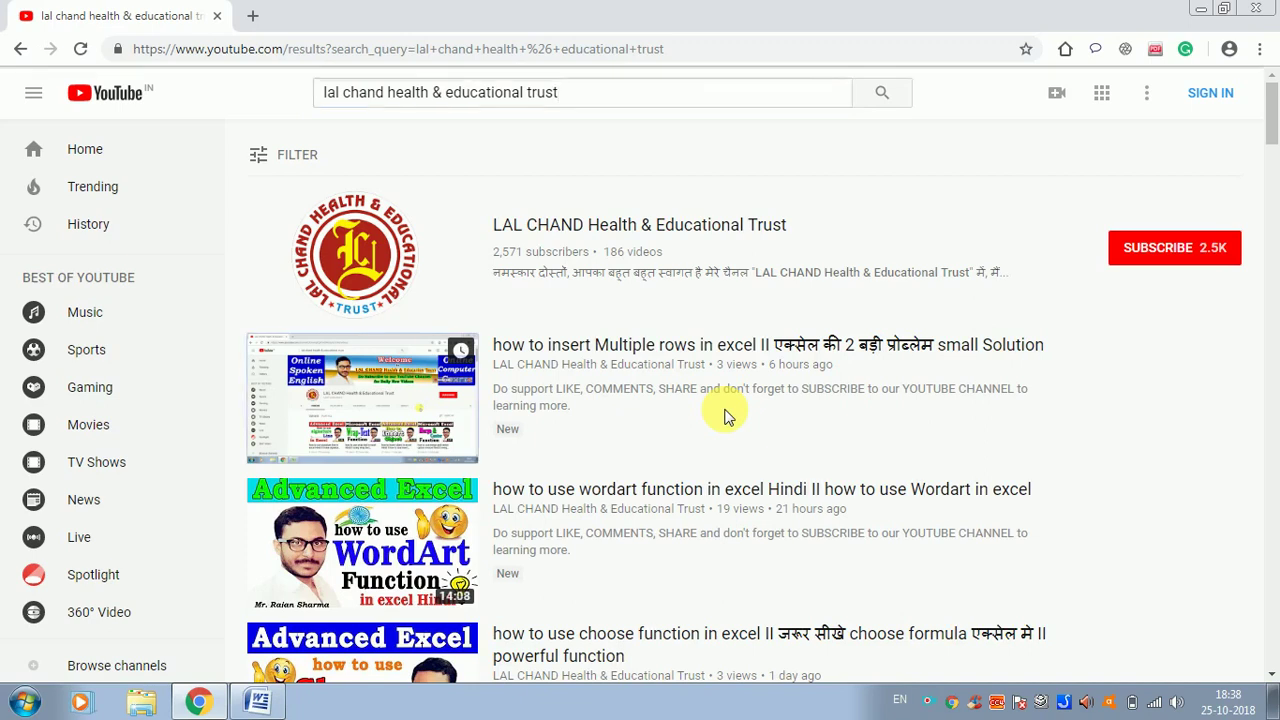
Open the 'how to insert Multiple rows in excel' video and mute its sound
left_click(726, 416)
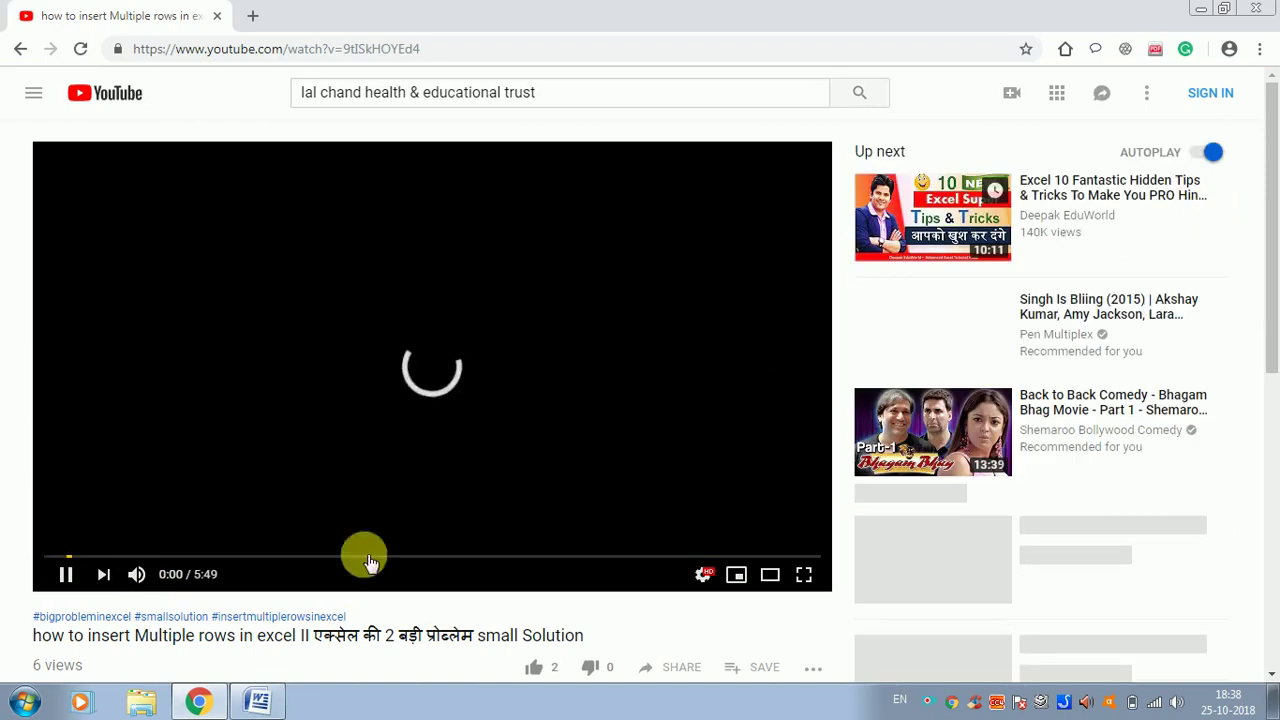
left_click(137, 575)
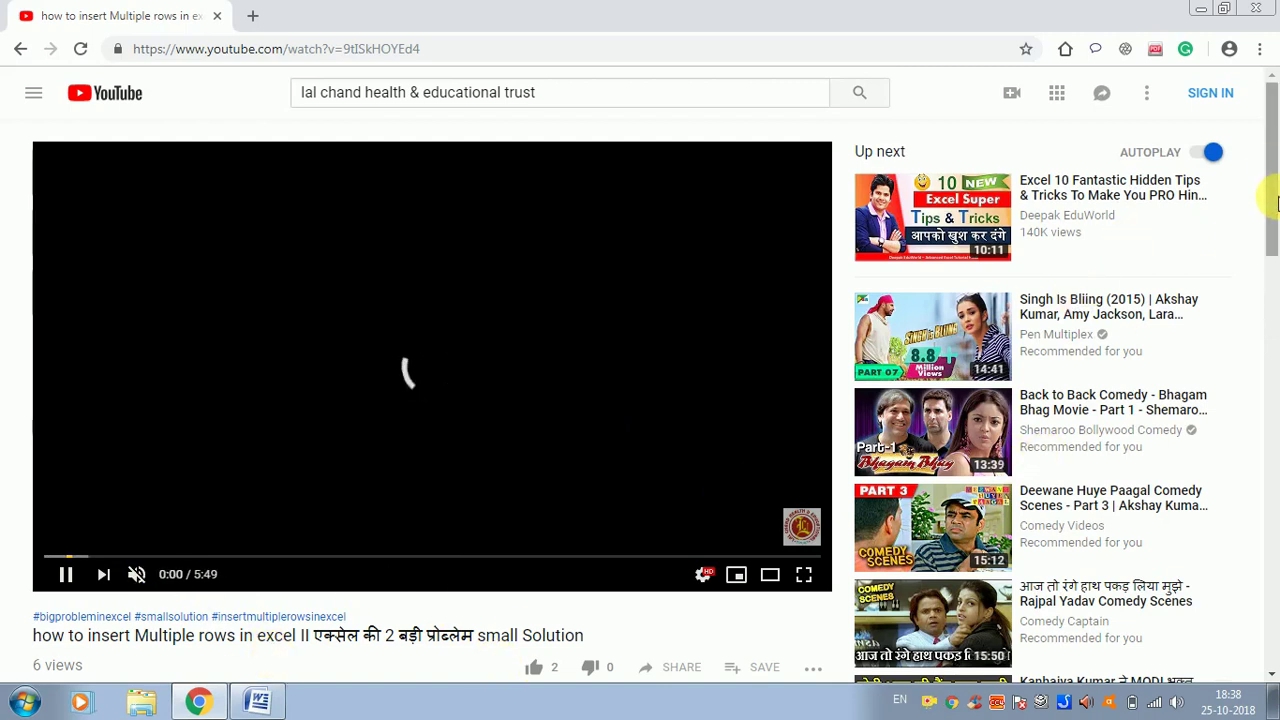
left_click_drag(1273, 165, 1273, 210)
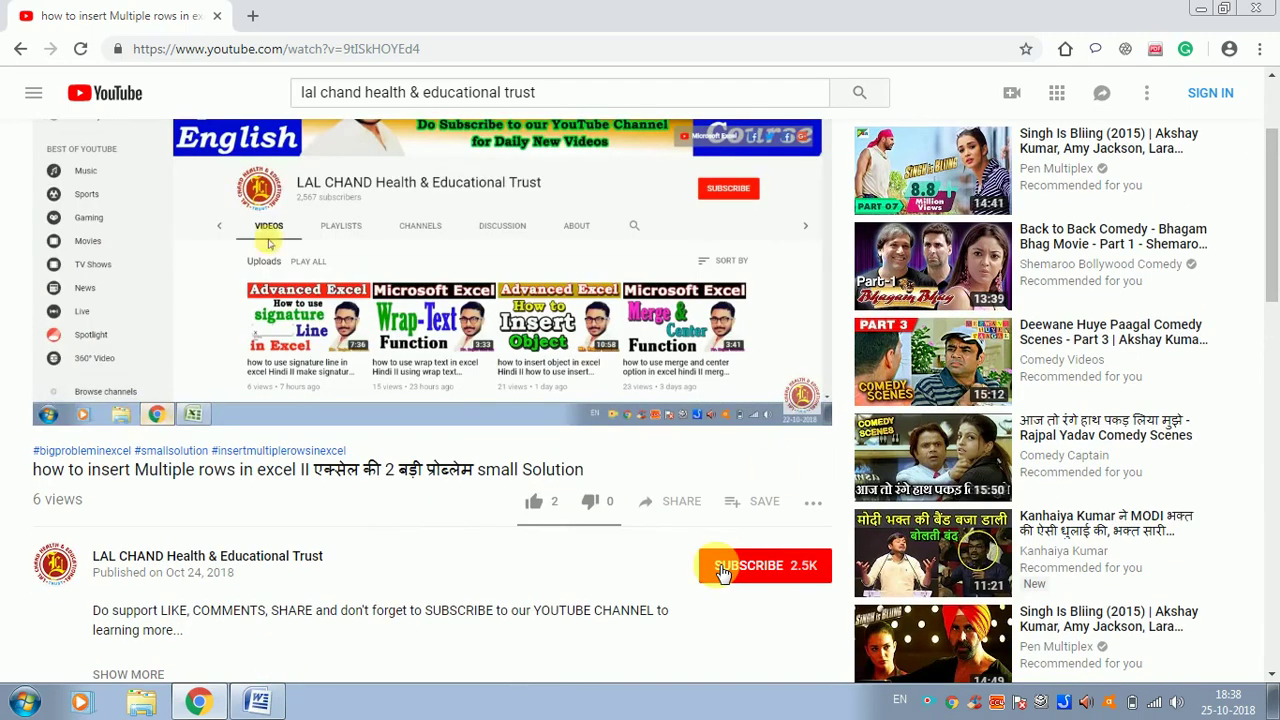